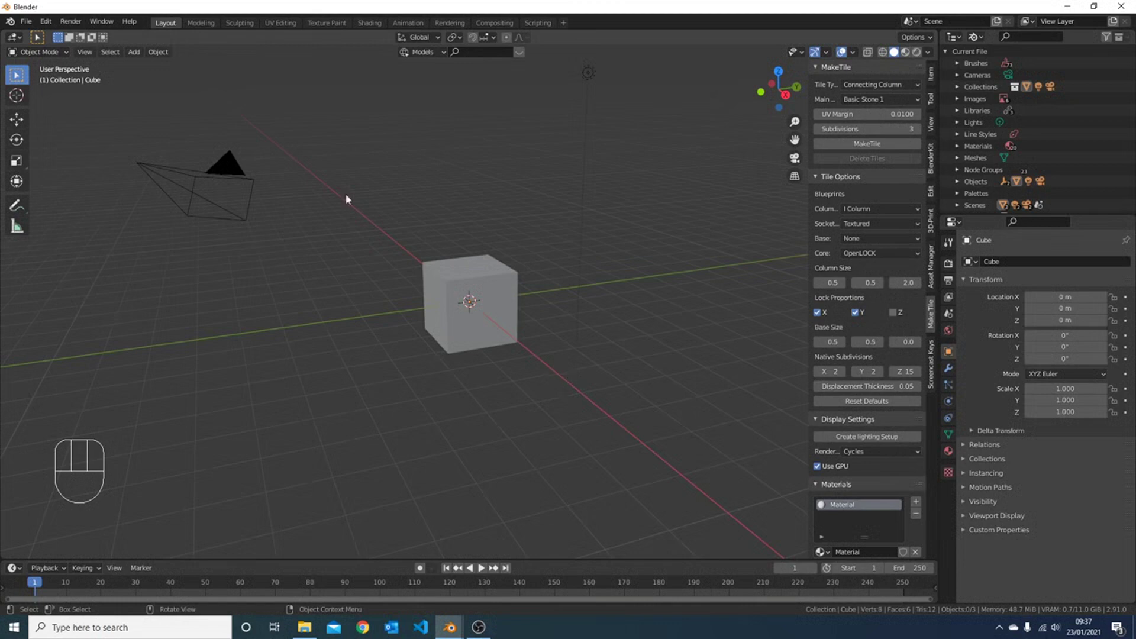
Delete the default cube from the scene.
click(483, 300)
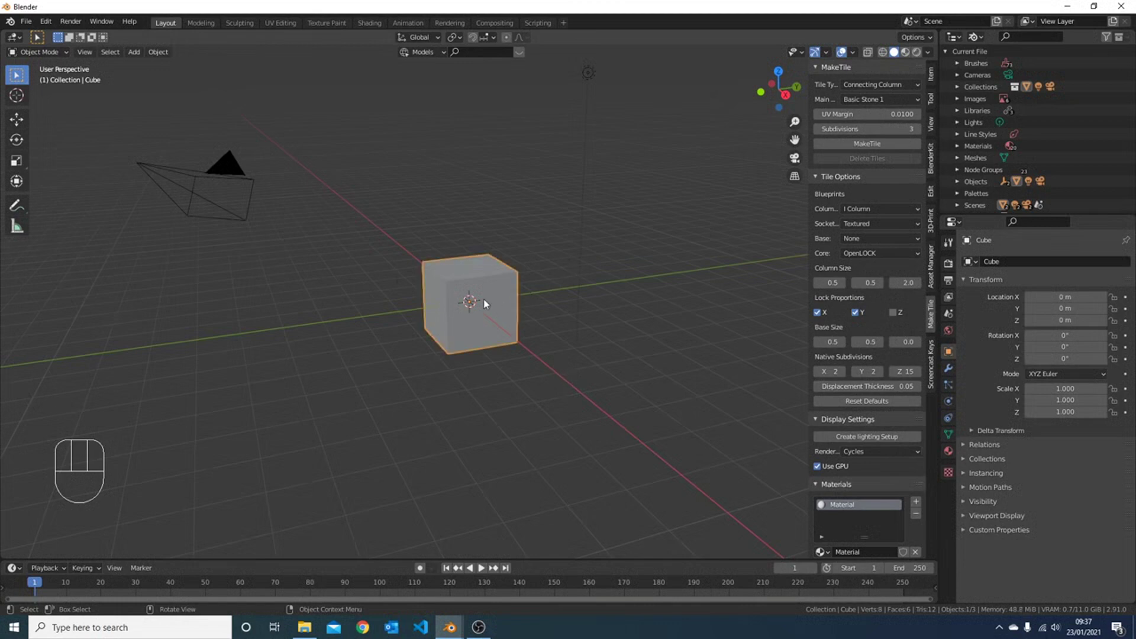
key(x)
click(483, 297)
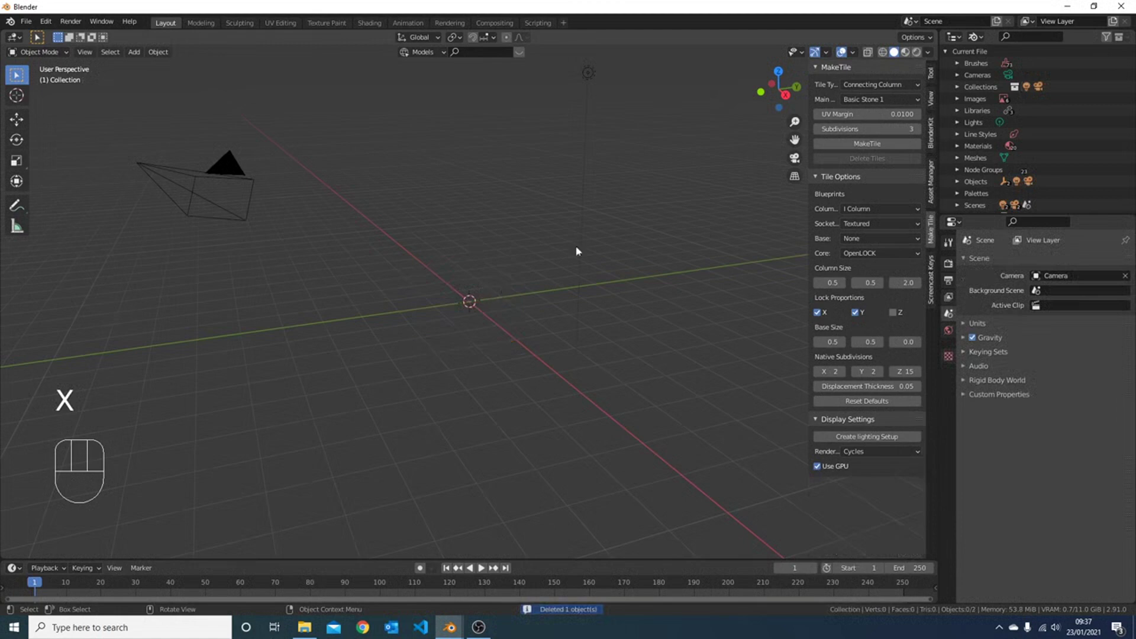
Set the tile type to Rectangular Floor and widen the sidebar so the tile size fields are readable.
click(877, 86)
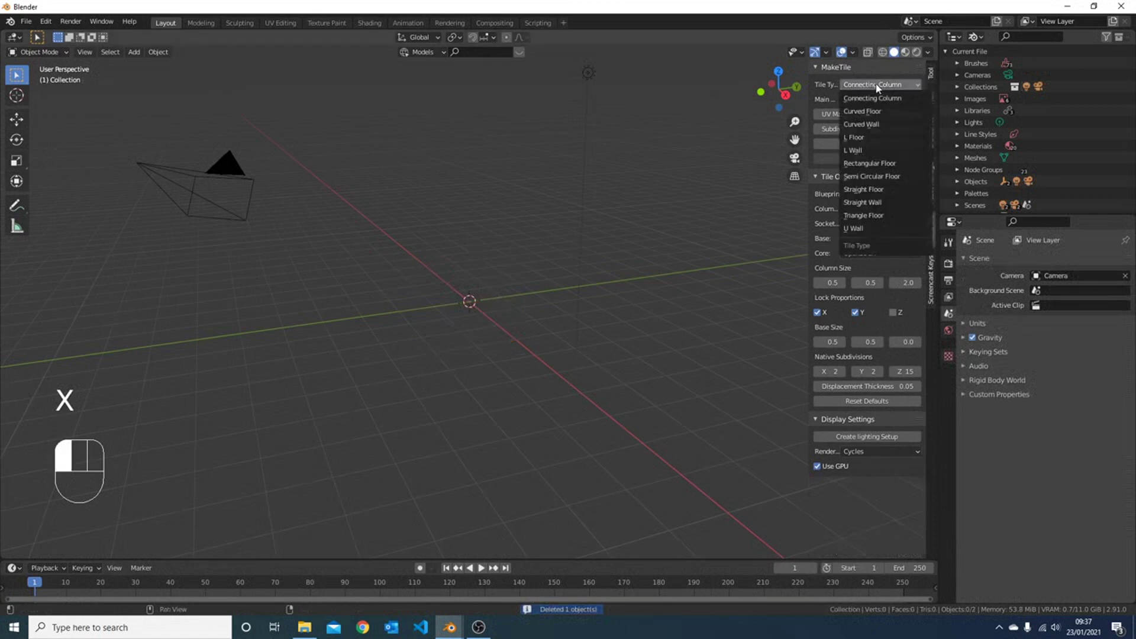
click(885, 164)
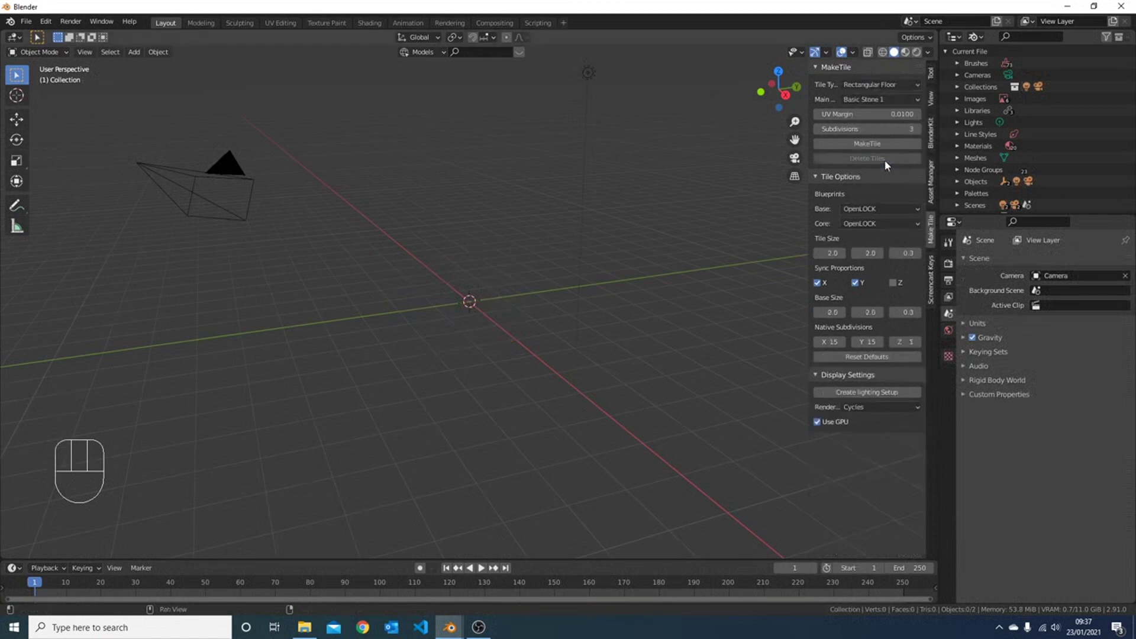
drag(809, 224, 749, 223)
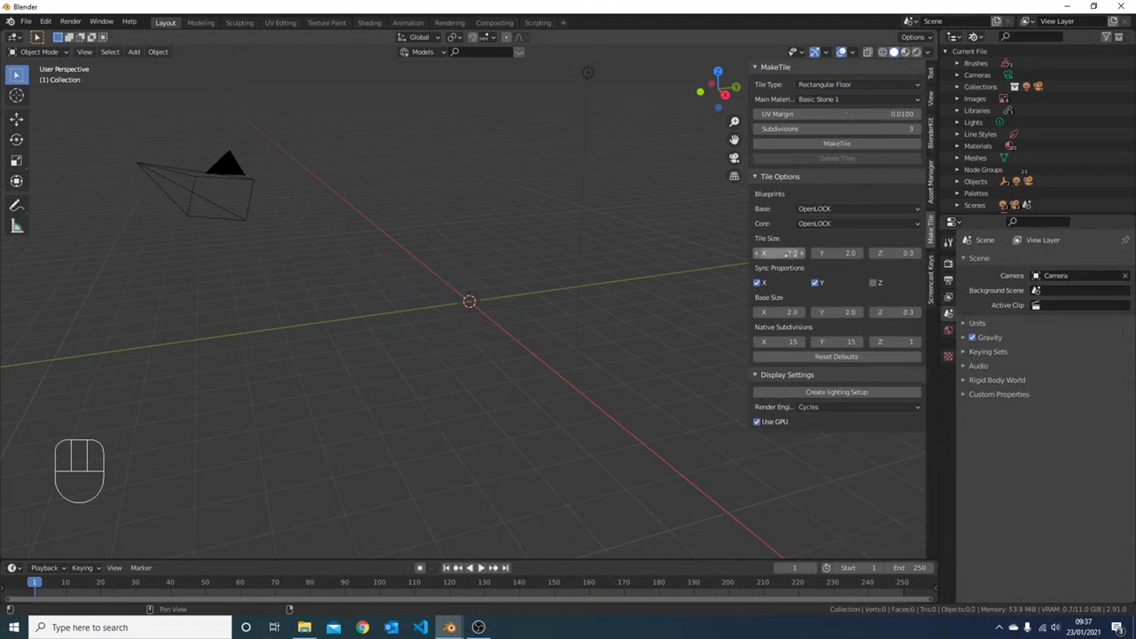
Set the rectangular floor's Y tile size to 1, keeping its X and Z sizes.
click(793, 253)
key(Tab)
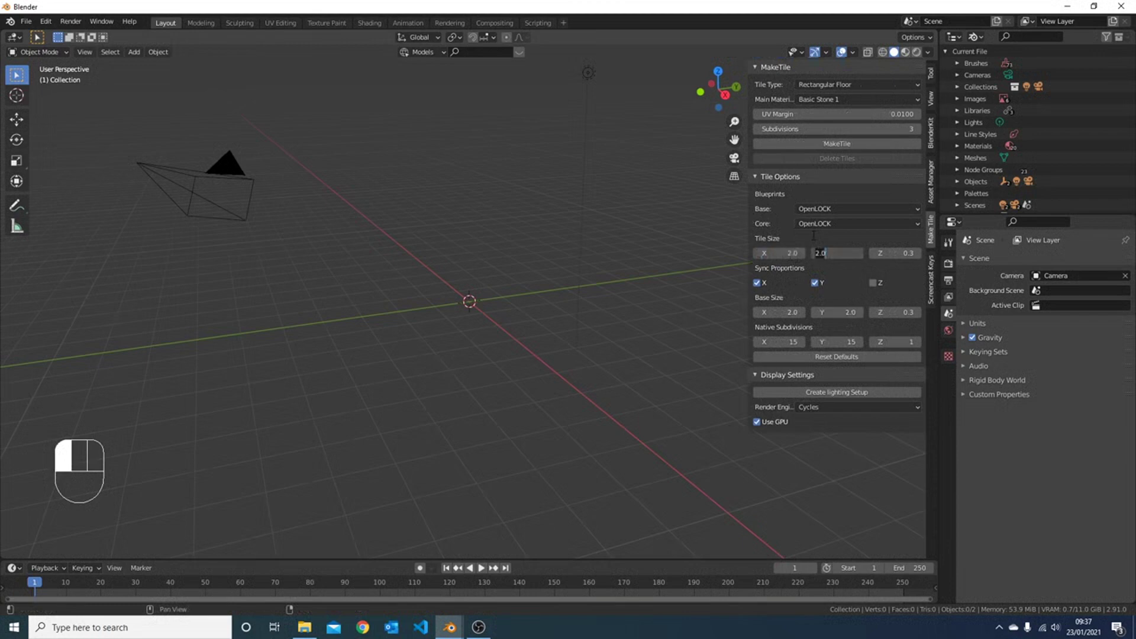
text(1)
key(Tab)
click(913, 278)
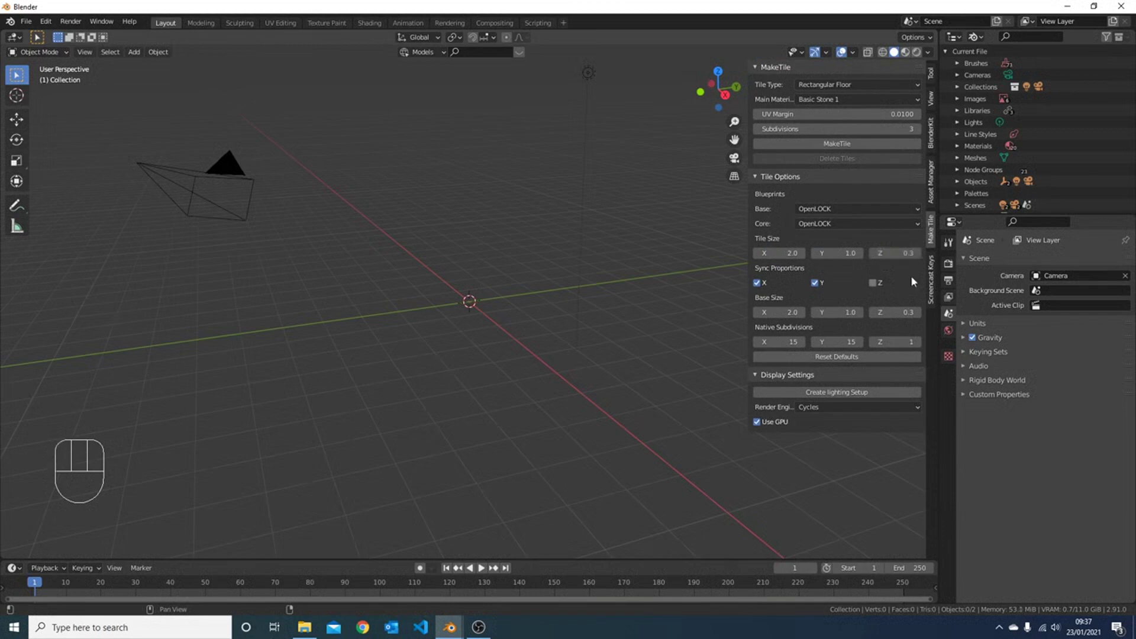
Set the Y native subdivisions to 8 and generate the floor tile.
click(838, 341)
text(8)
key(Return)
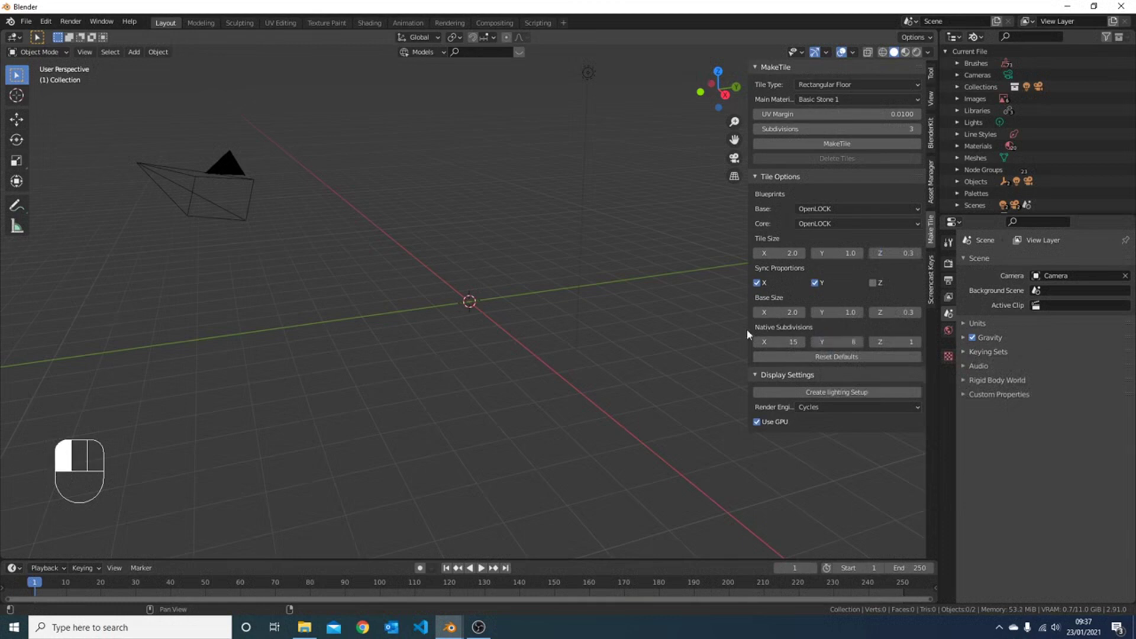
click(871, 143)
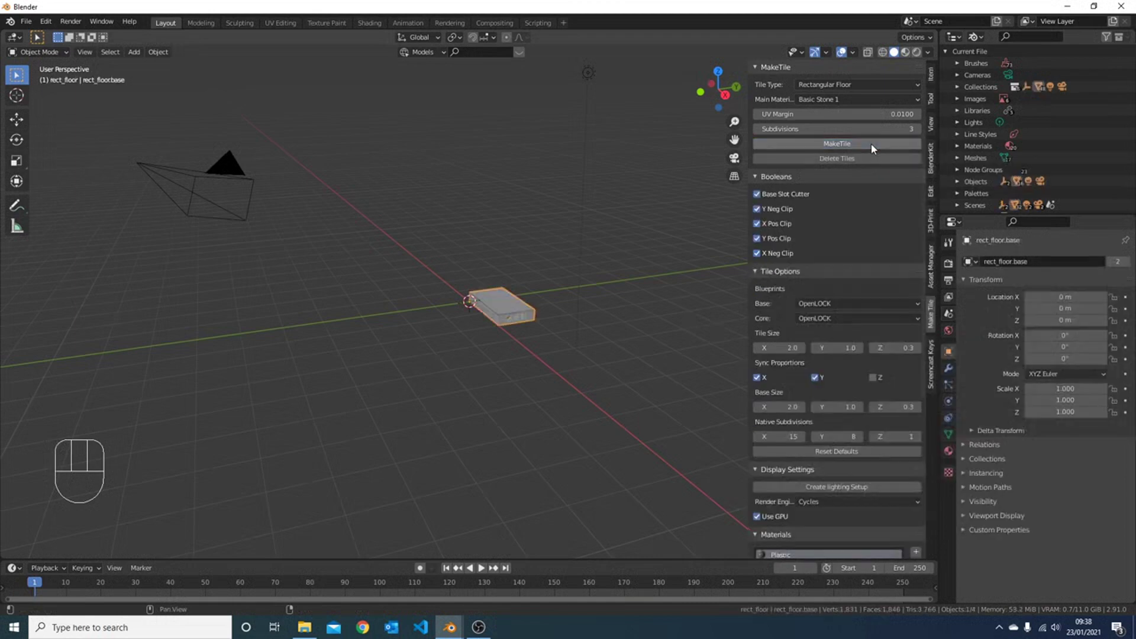
Examine the subdivision grid on top of the floor tile's core in Edit Mode, then return to Object Mode.
middle_drag(516, 325, 573, 332)
scroll(573, 332, up, 4)
shift+middle_drag(641, 271, 607, 331)
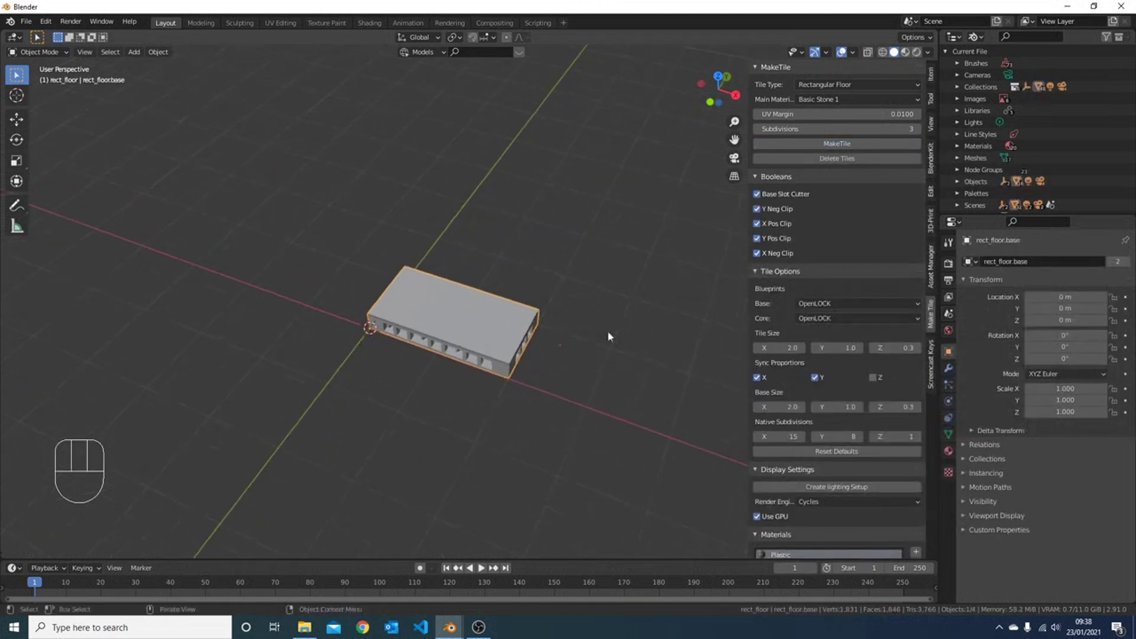
click(476, 321)
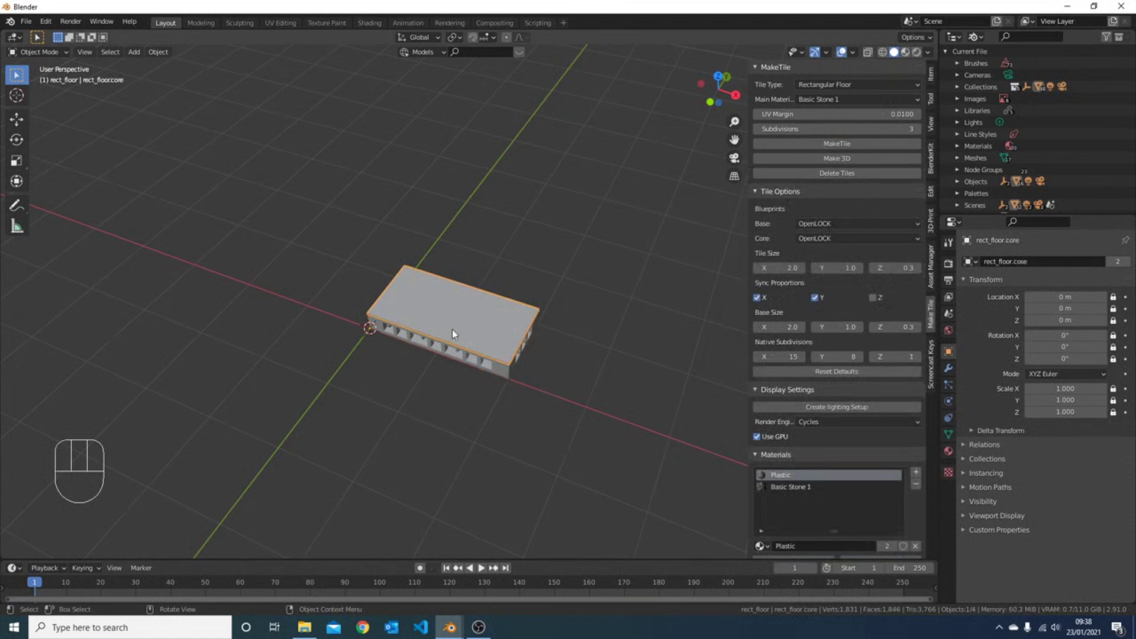
key(Tab)
scroll(456, 329, up, 4)
middle_drag(456, 329, 270, 240)
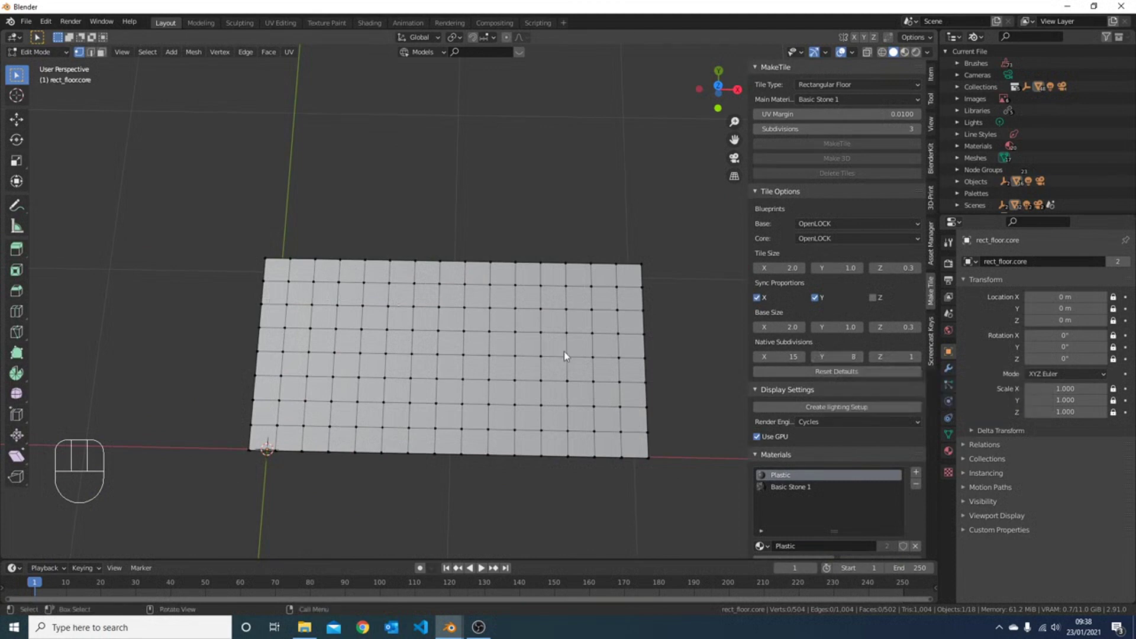
key(Tab)
scroll(563, 350, down, 4)
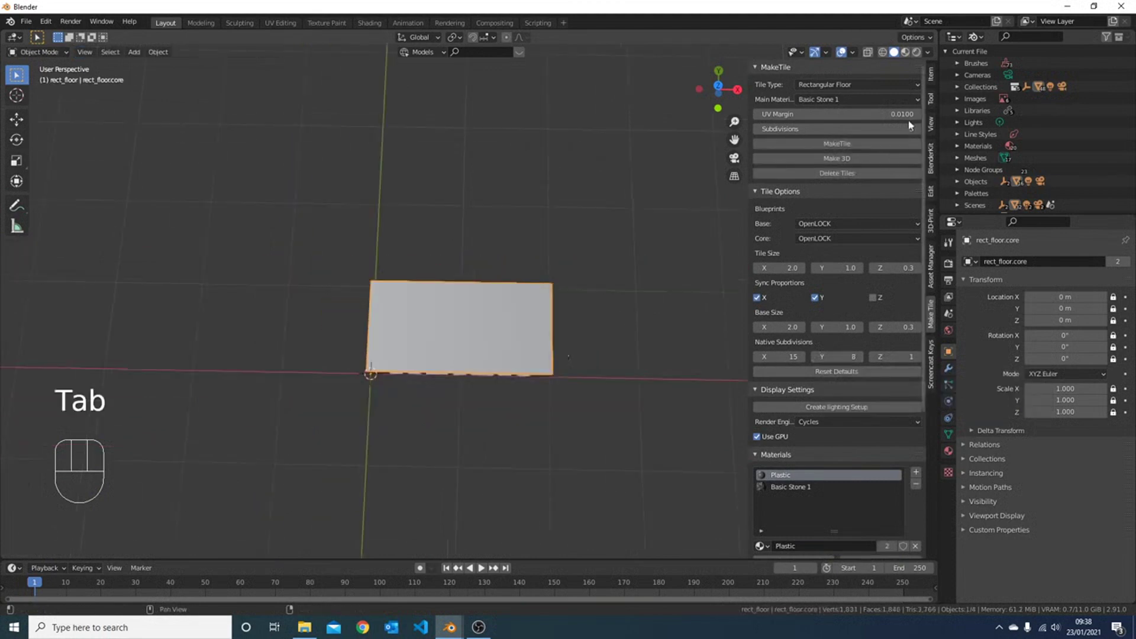
click(861, 143)
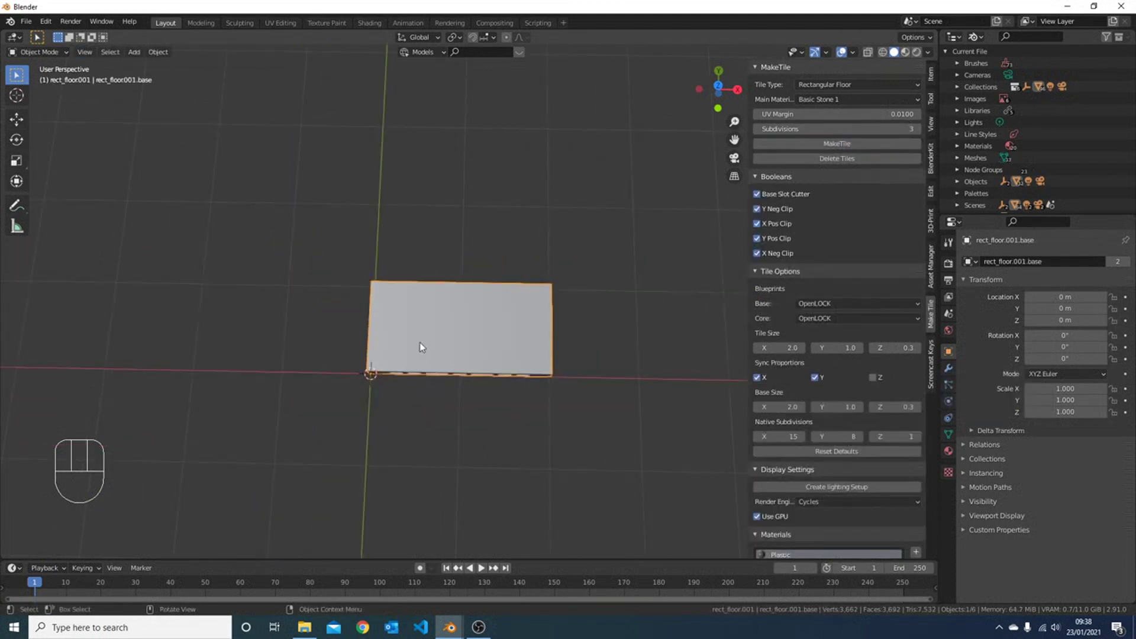
key(g)
click(645, 345)
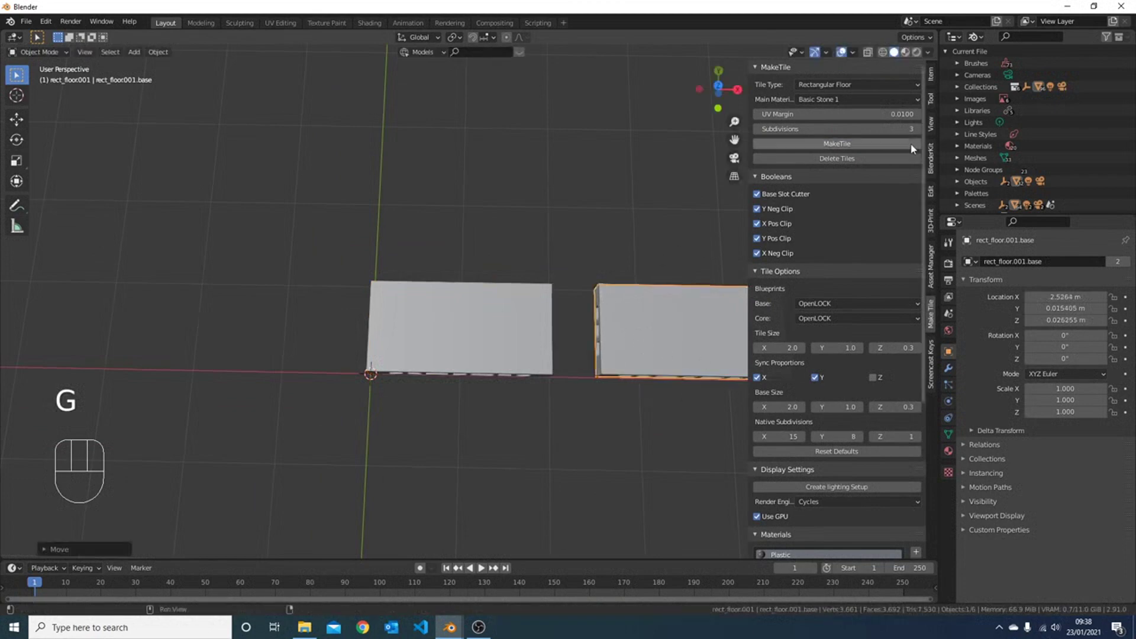
key(ctrl+z)
key(ctrl+z)
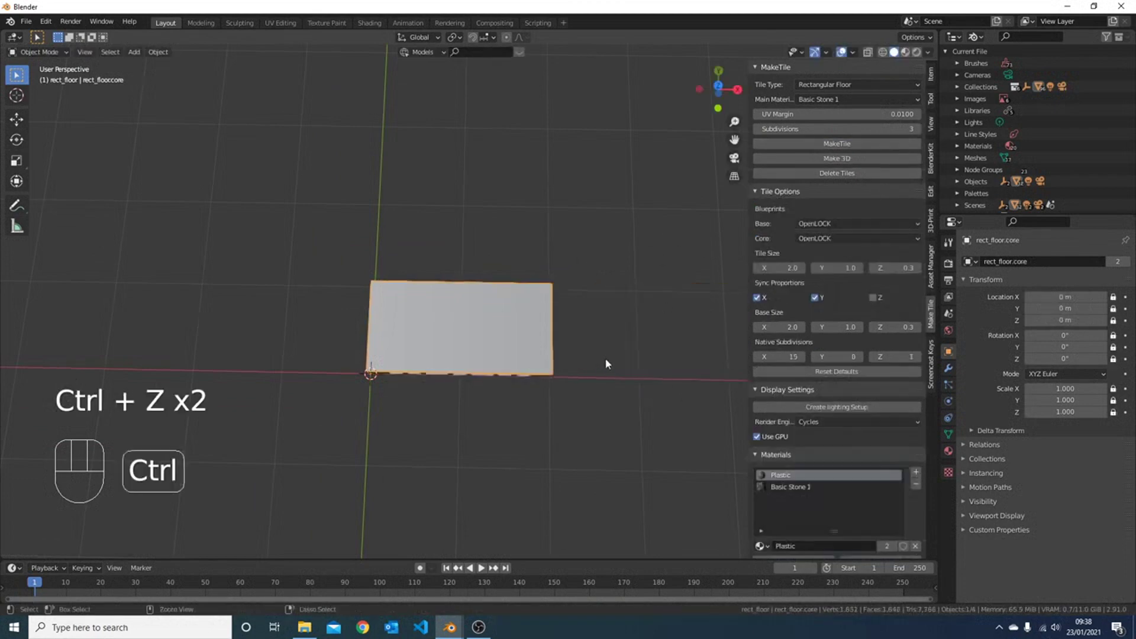
Generate a second floor tile with 15 Y native subdivisions and move it beside the first along the X axis.
click(843, 372)
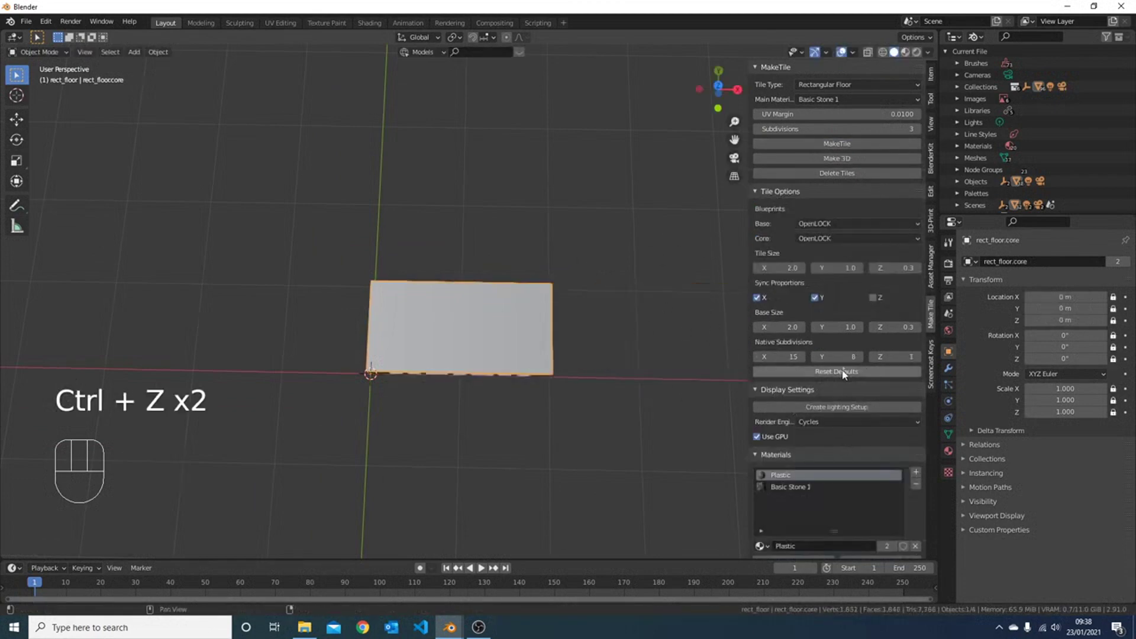
click(842, 358)
text(15)
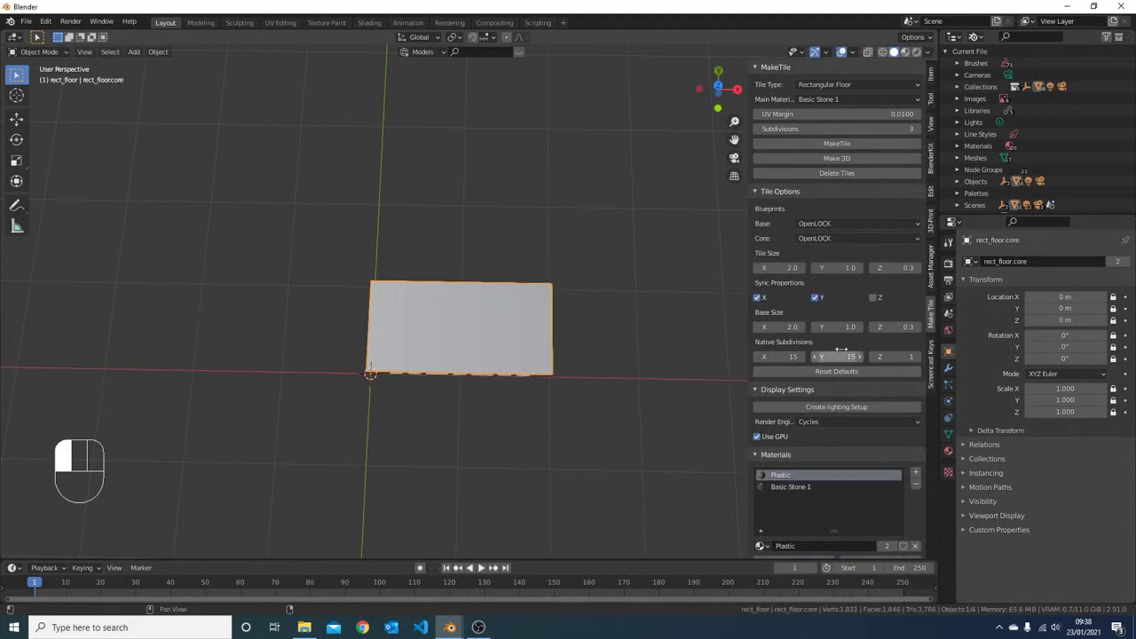
key(Return)
click(838, 158)
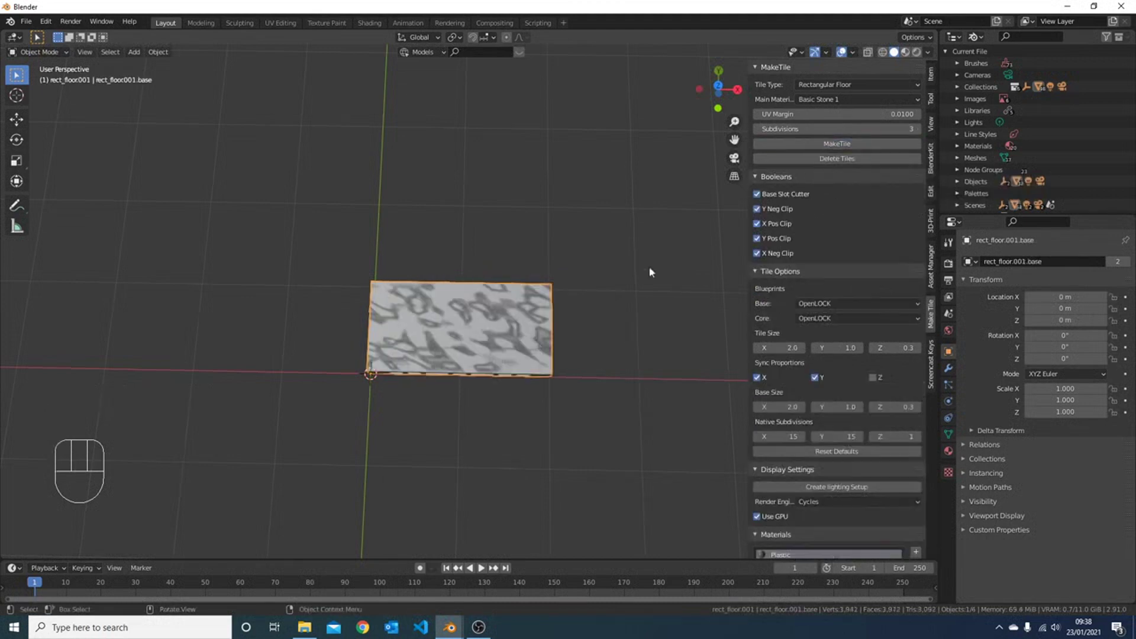
key(g)
click(692, 385)
Examine the proportions of the grid faces on the second tile's core in Edit Mode.
click(677, 350)
key(Tab)
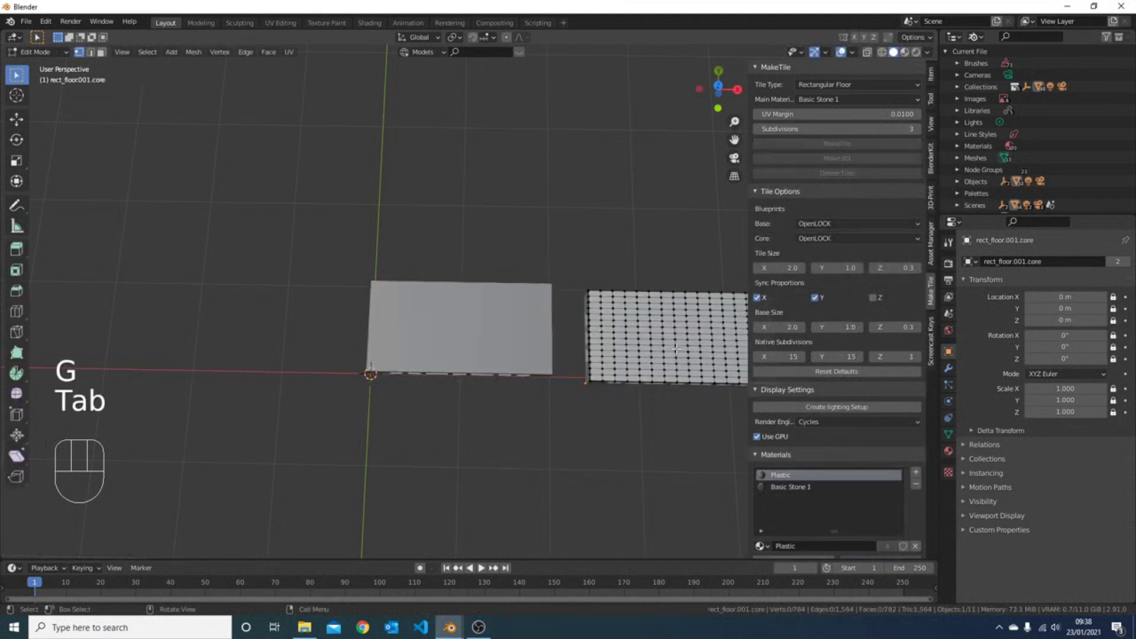
shift+middle_drag(669, 350, 427, 355)
scroll(419, 357, up, 4)
middle_drag(329, 350, 400, 442)
scroll(452, 392, down, 3)
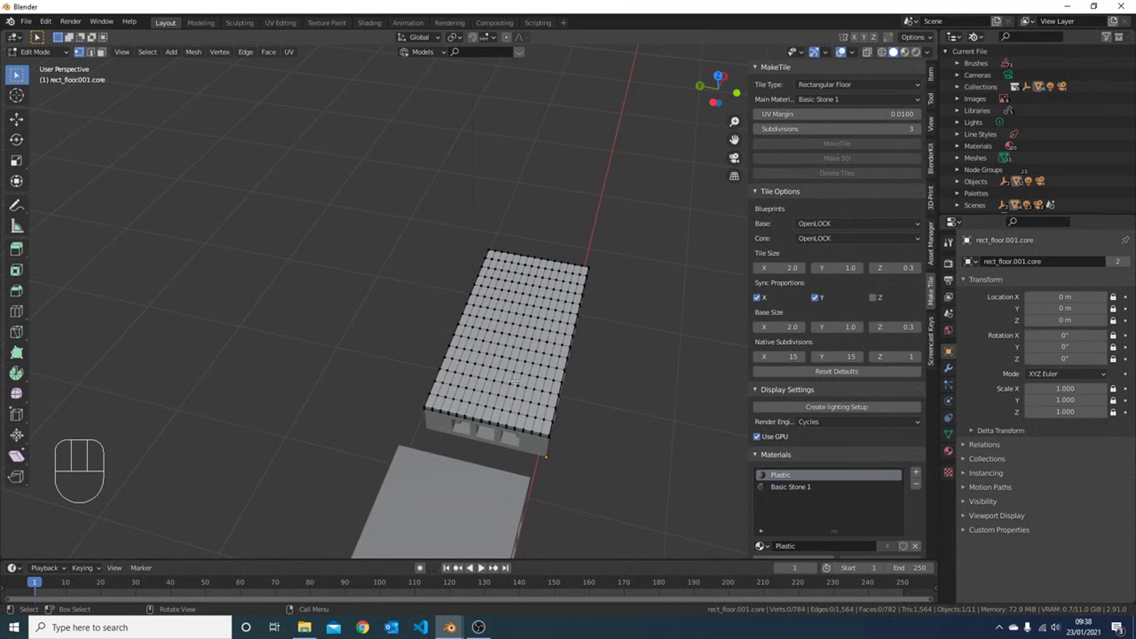
scroll(453, 384, down, 1)
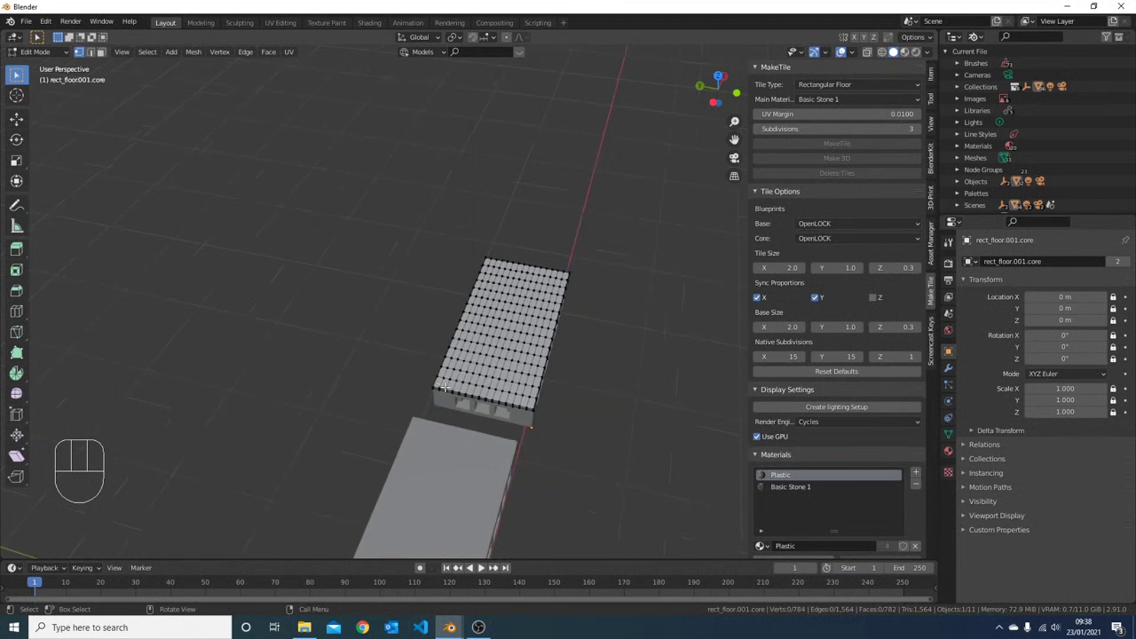
Compare with the mesh grid of the first floor tile's core in Edit Mode.
key(Tab)
click(470, 466)
scroll(470, 466, down, 3)
key(Tab)
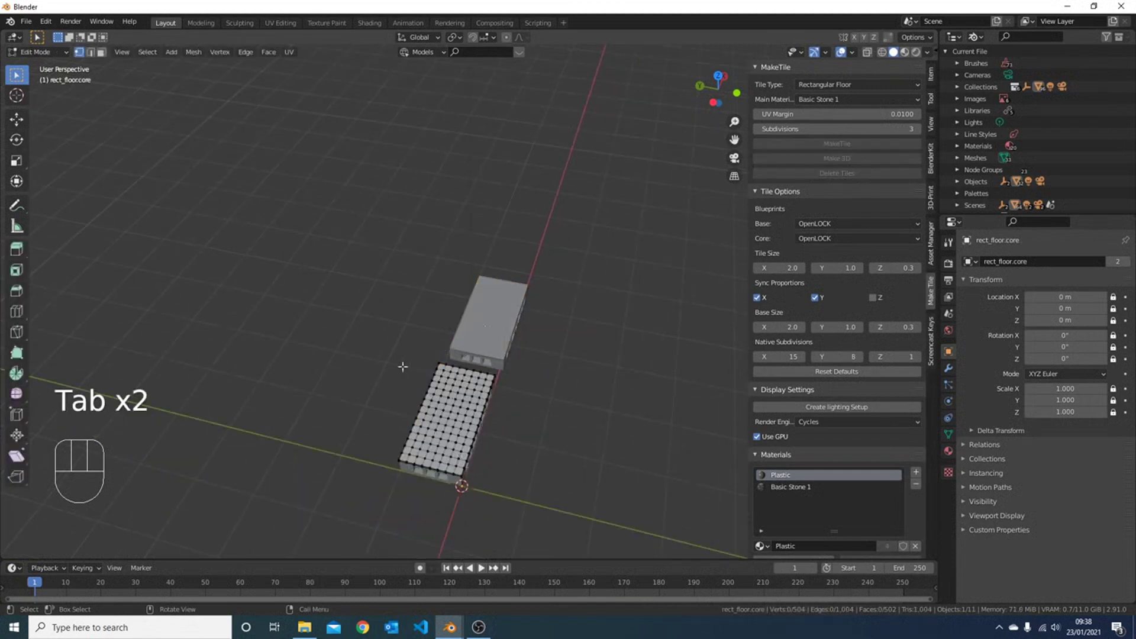
middle_drag(469, 370, 383, 418)
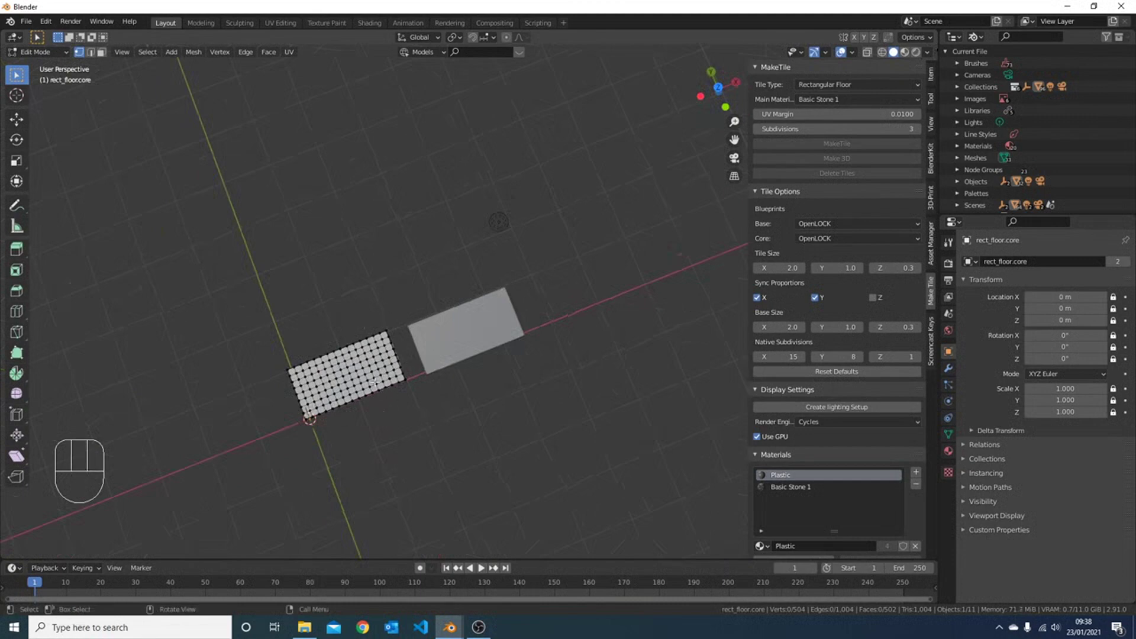
Return to Object Mode and delete the second floor tile.
key(Tab)
click(477, 328)
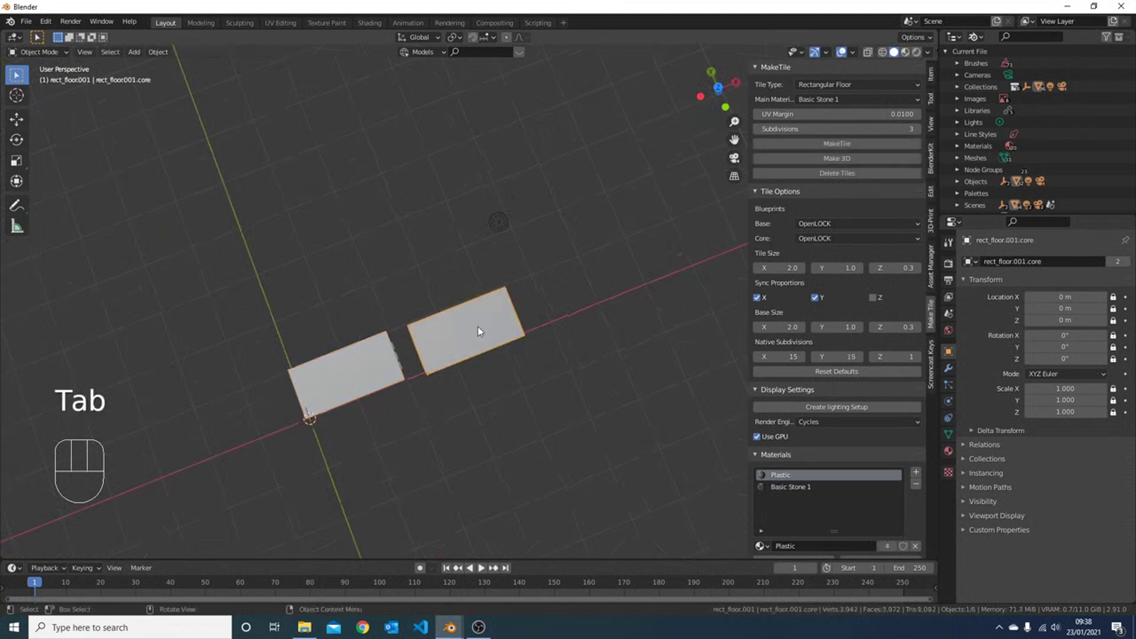
click(862, 172)
Select the remaining floor tile's core and set the tile type to Straight Wall, working in front orthographic view.
middle_drag(384, 370, 371, 339)
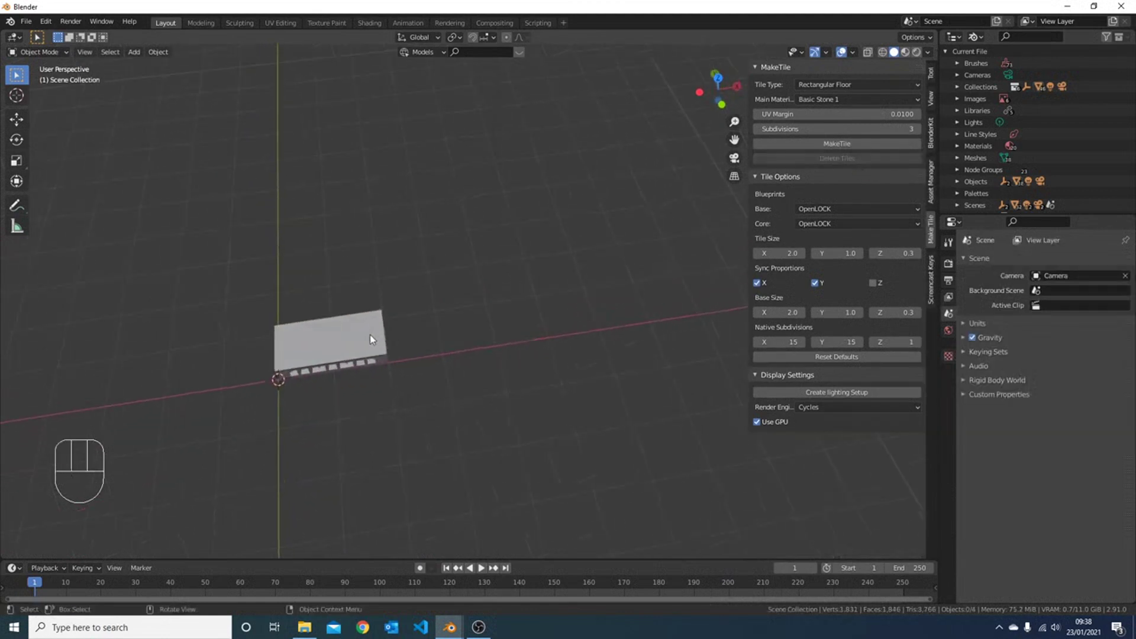
click(371, 339)
key(KP_1)
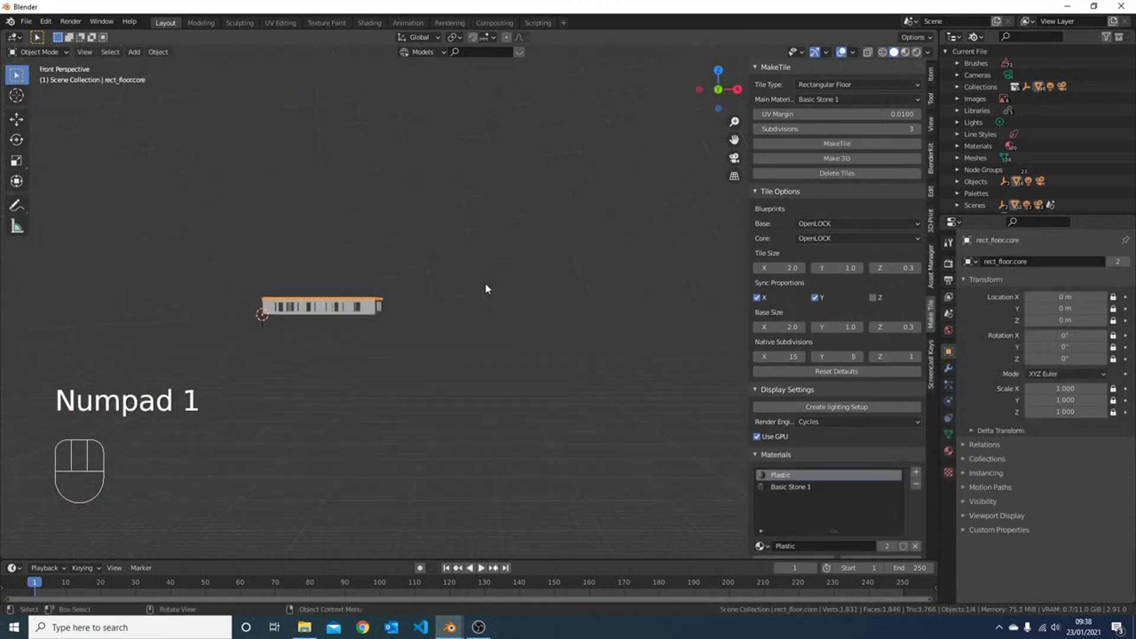
key(KP_5)
click(868, 82)
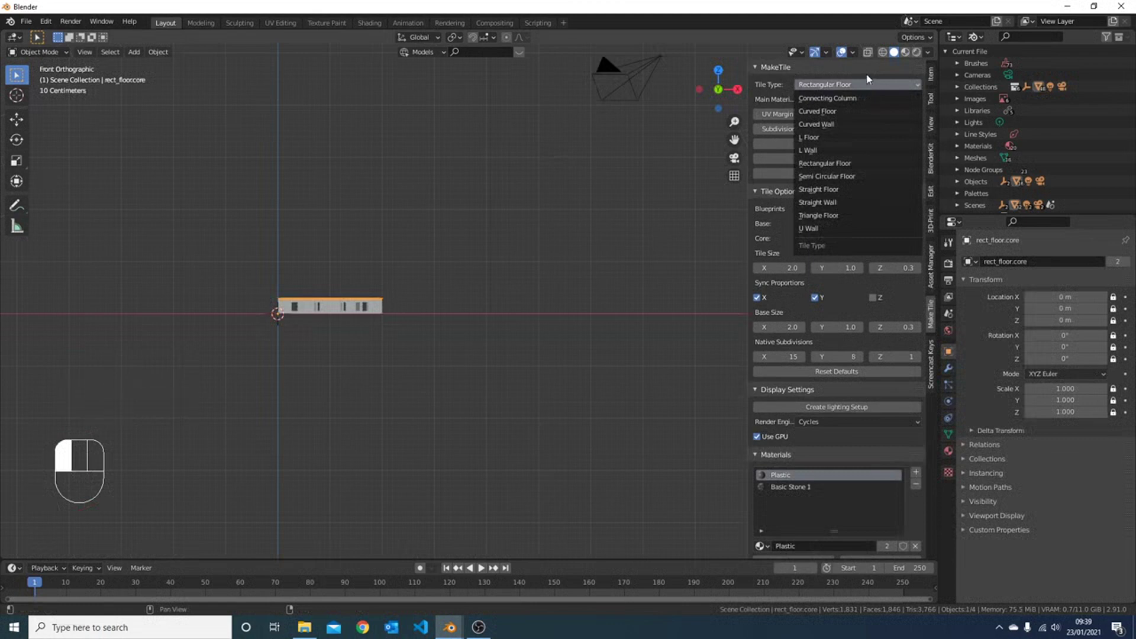
click(868, 79)
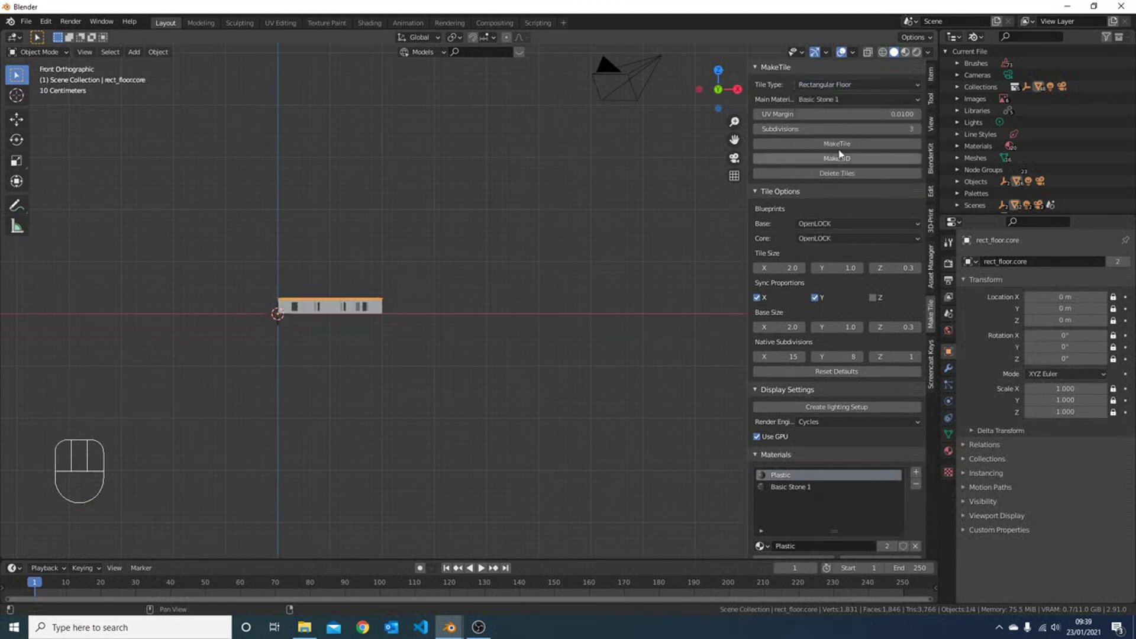
click(851, 81)
click(839, 204)
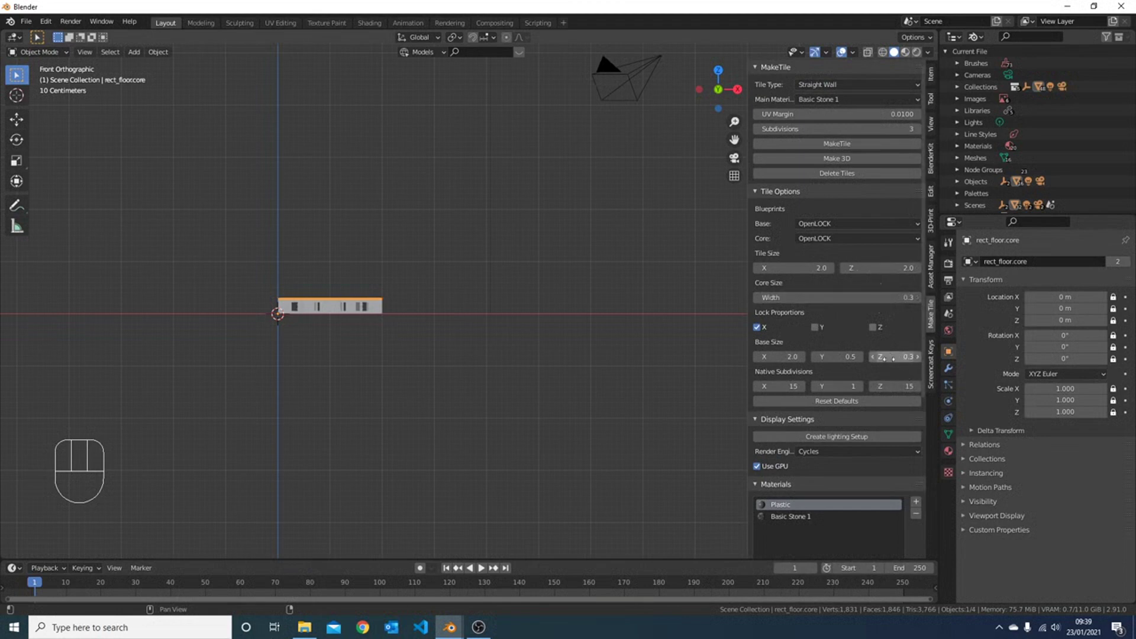
Copy the straight wall's Z base size and set the Base blueprint to None.
click(903, 357)
key(ctrl+c)
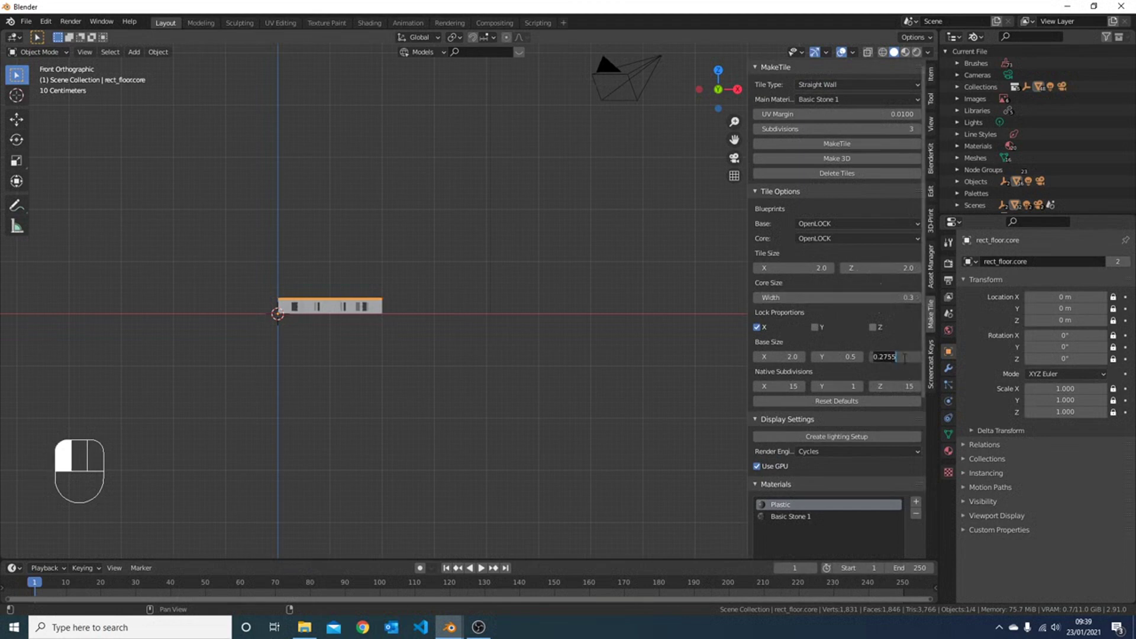
key(ctrl)
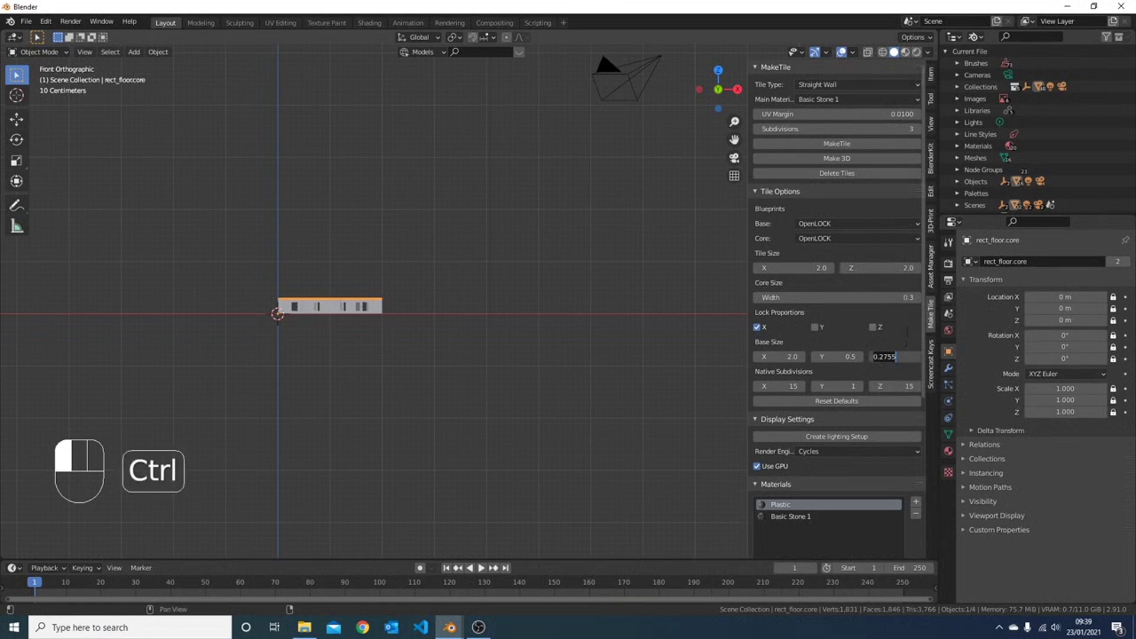
key(Escape)
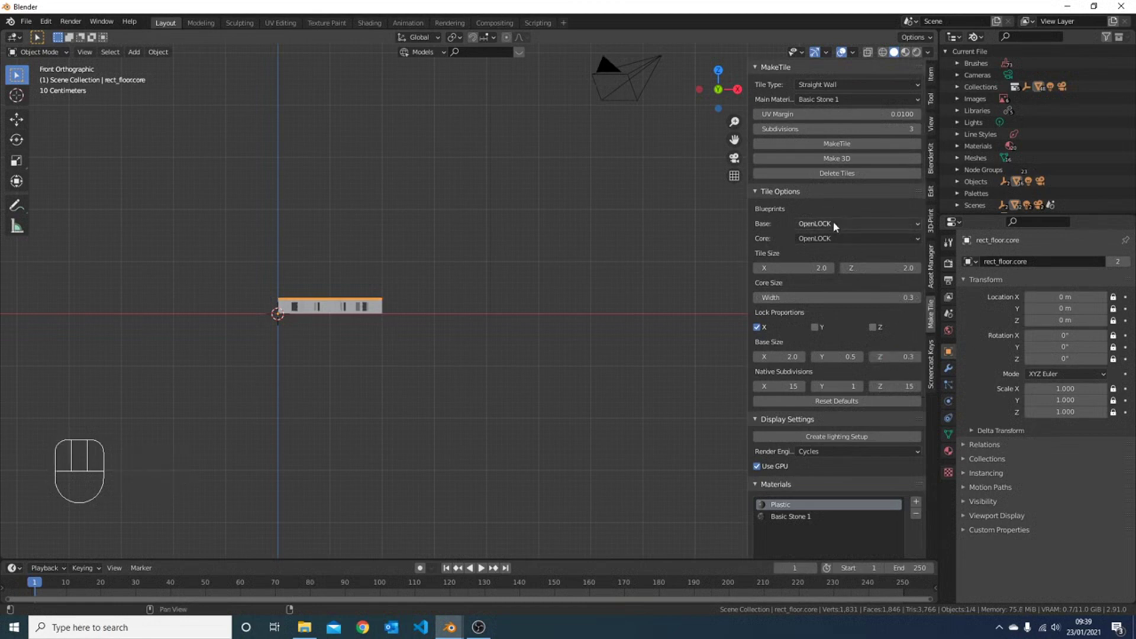
click(830, 226)
click(823, 227)
Subtract the copied base height of 0.2755 from the straight wall's Z tile size.
click(877, 269)
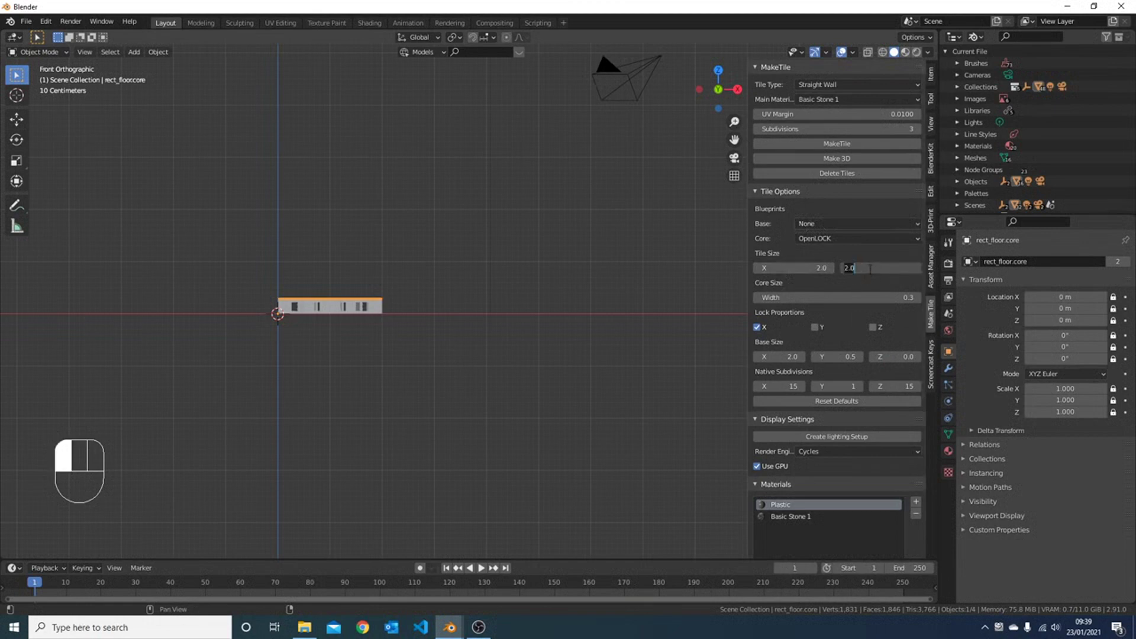
click(870, 269)
key(ctrl+v)
key(Return)
Set the straight wall's X tile size to 2 and generate the wall tile.
click(798, 270)
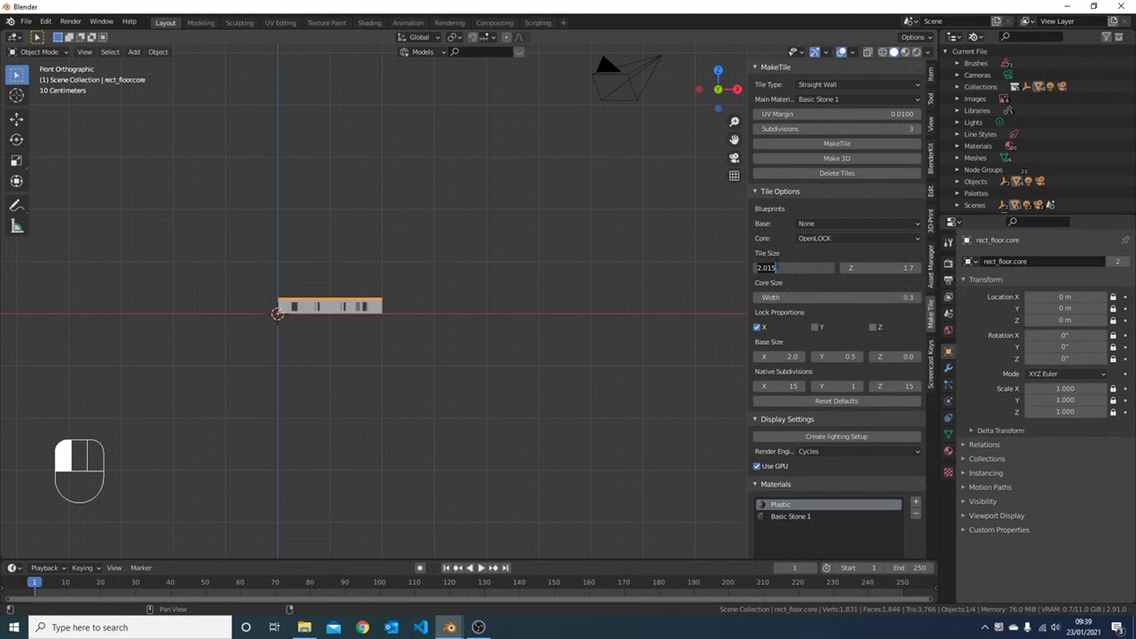
text(2)
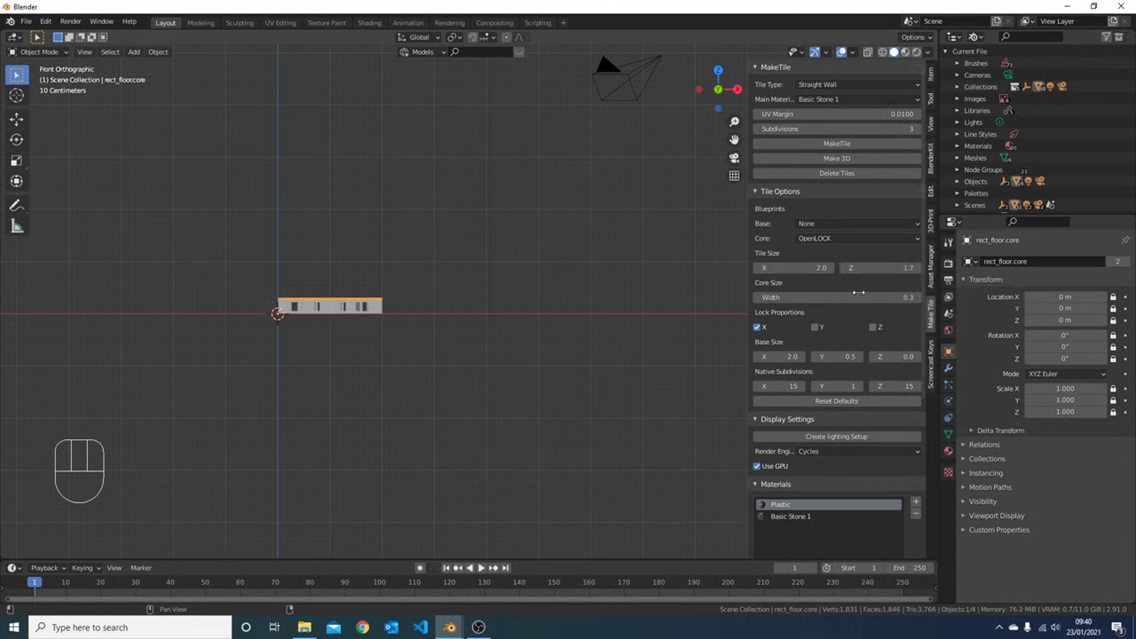
click(865, 146)
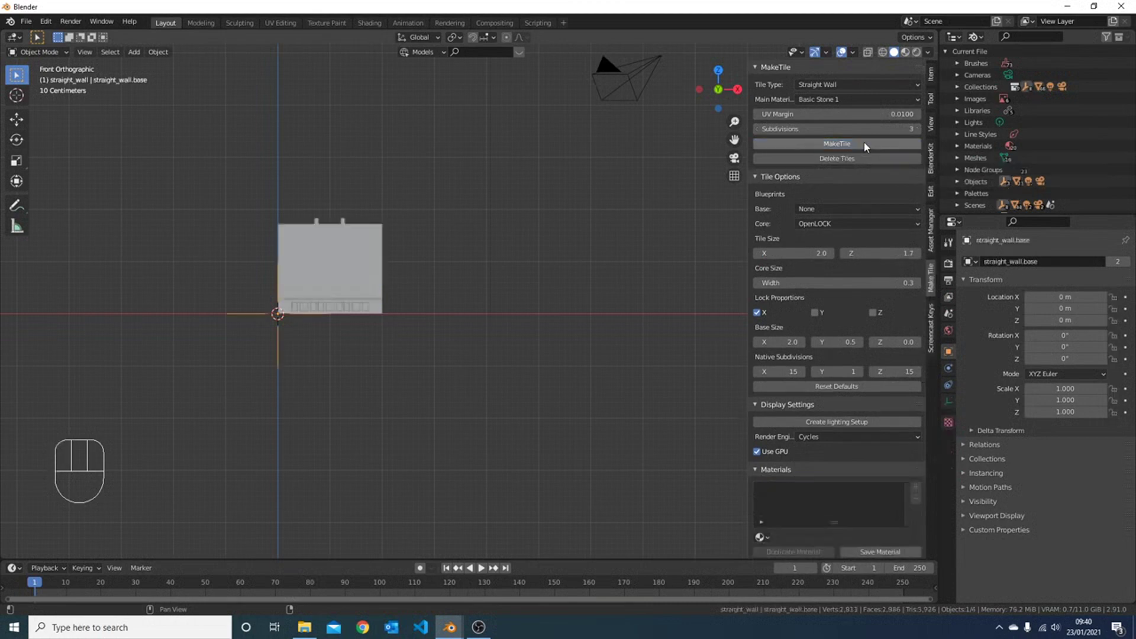
Move the straight wall's base empty about 0.246 m along Y, working in right orthographic view, to centre the wall on the floor tile.
middle_drag(300, 292, 384, 293)
scroll(381, 296, up, 4)
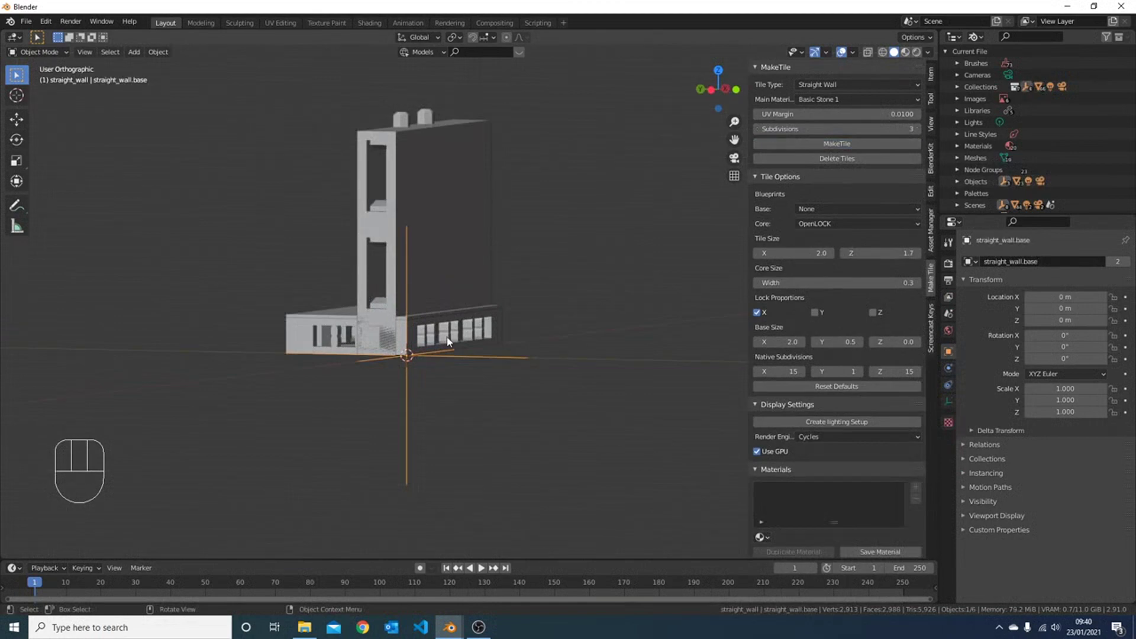
key(KP_1)
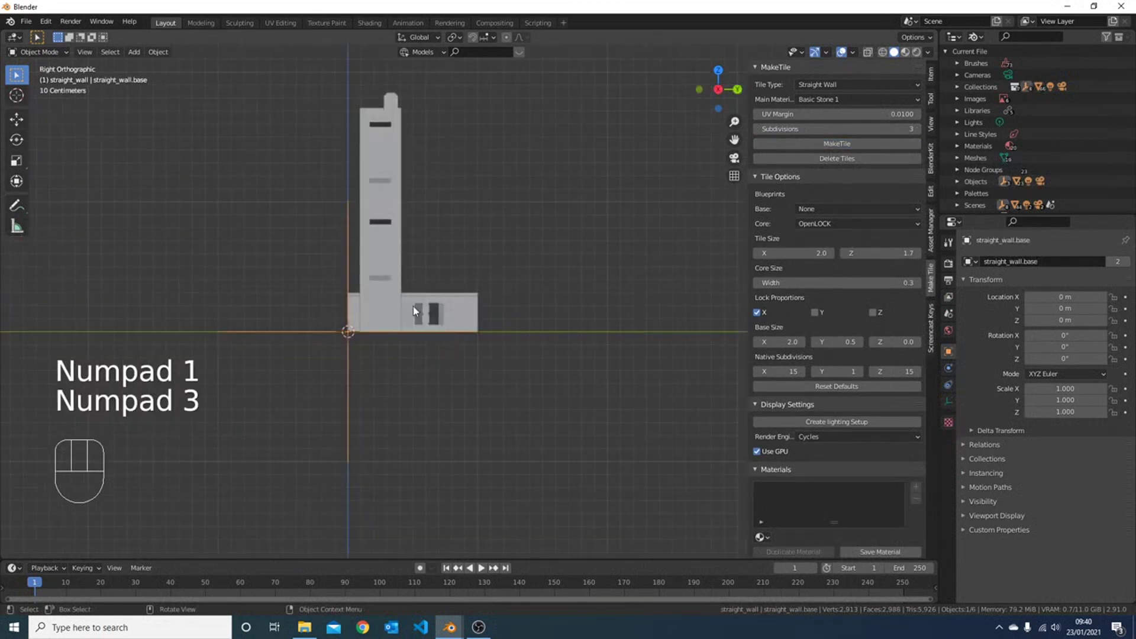
scroll(413, 251, up, 4)
shift+middle_drag(413, 250, 459, 320)
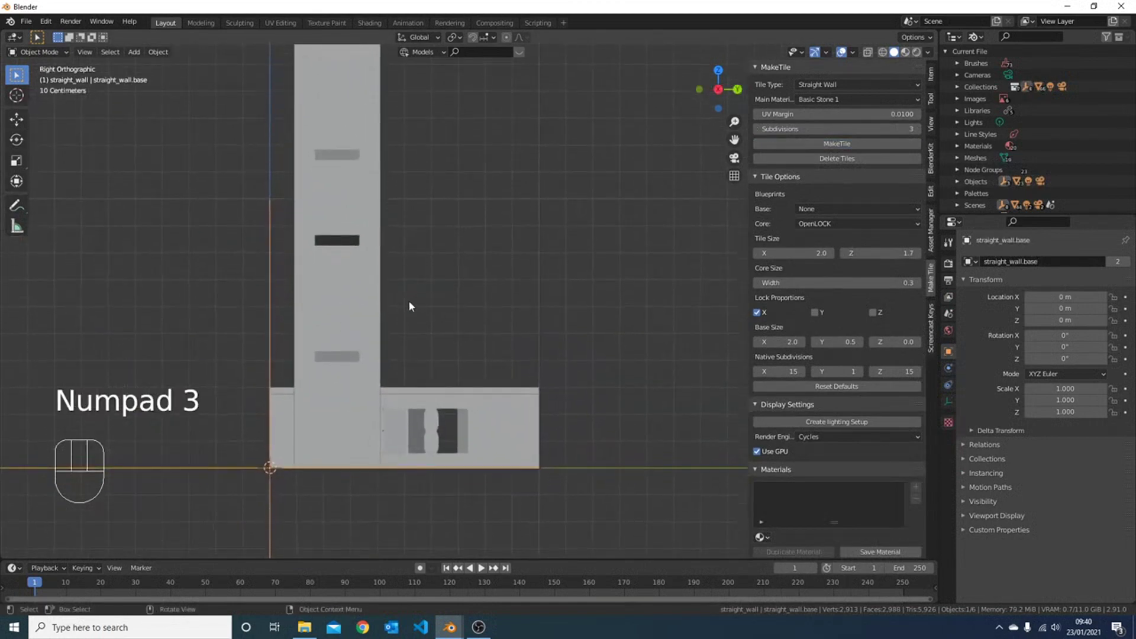
key(g)
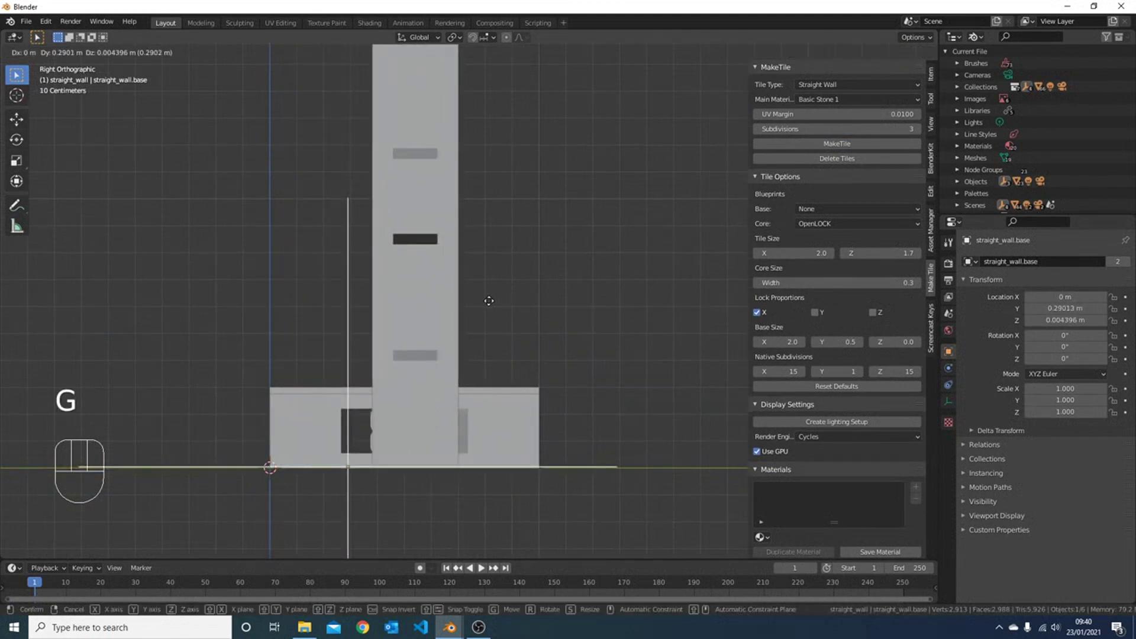
key(y)
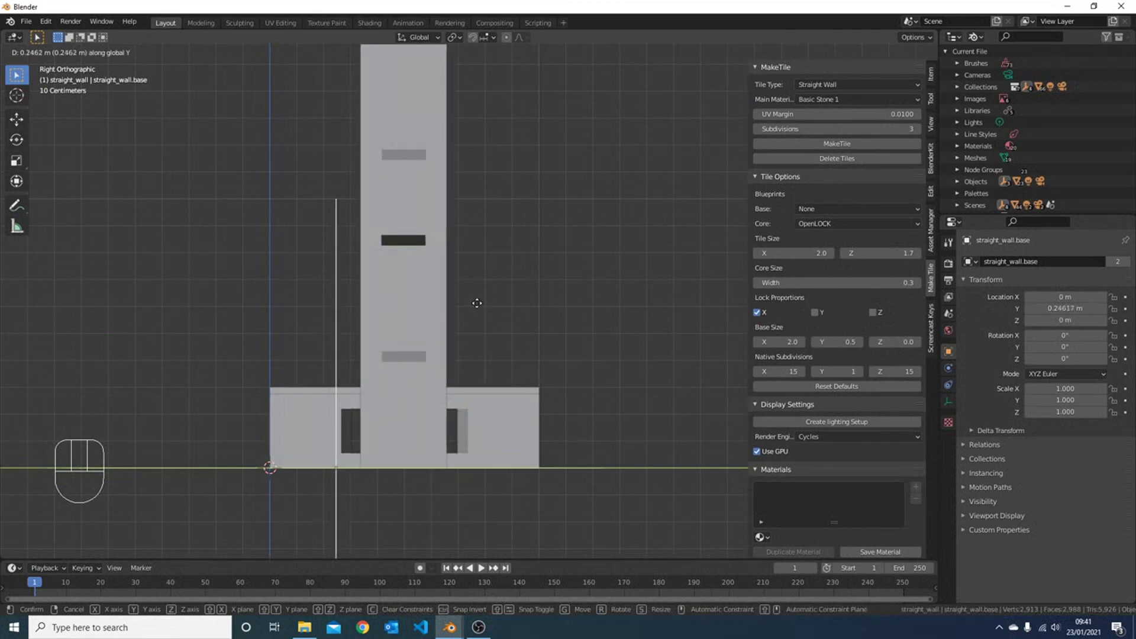
click(477, 303)
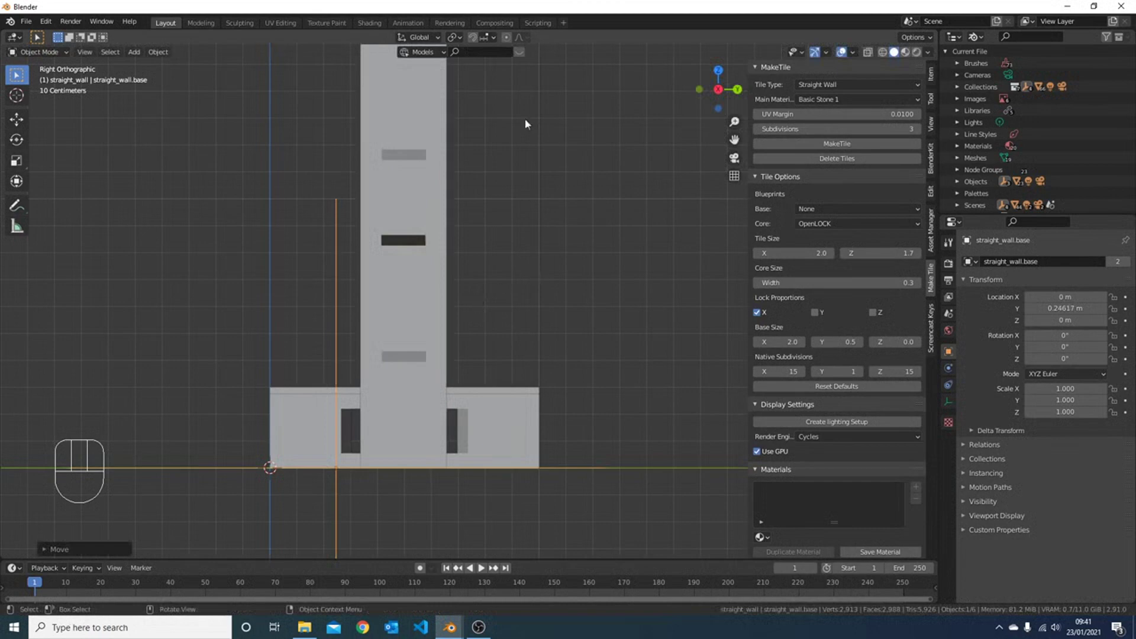
Select the straight wall's core and try to move it freely.
click(387, 126)
scroll(413, 157, down, 3)
middle_drag(413, 158, 497, 246)
scroll(380, 312, up, 4)
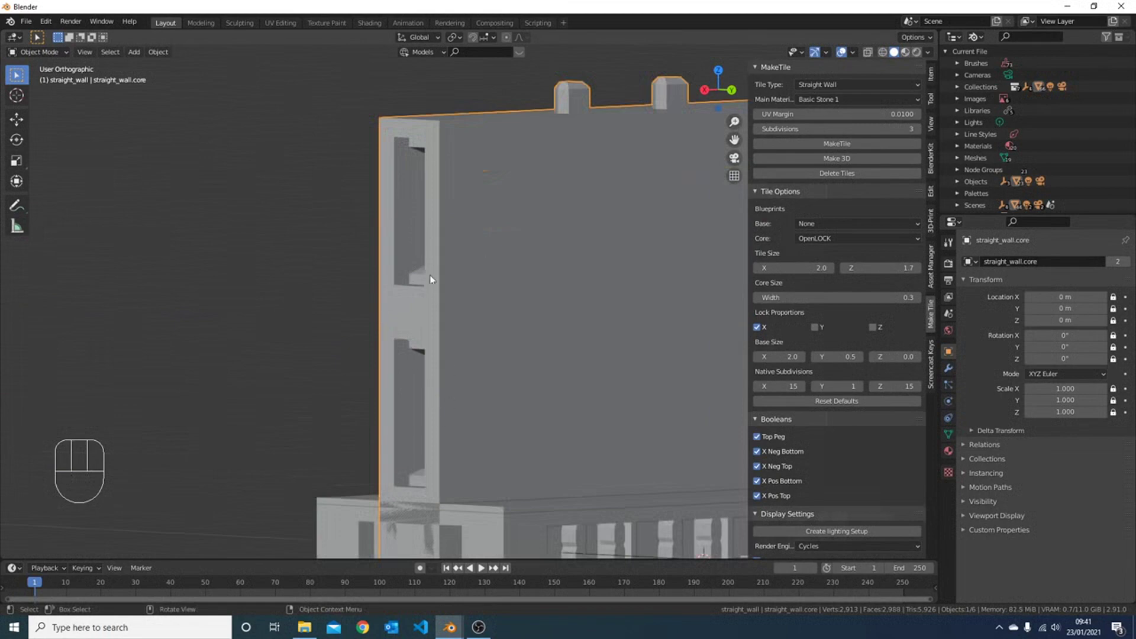
scroll(402, 349, down, 3)
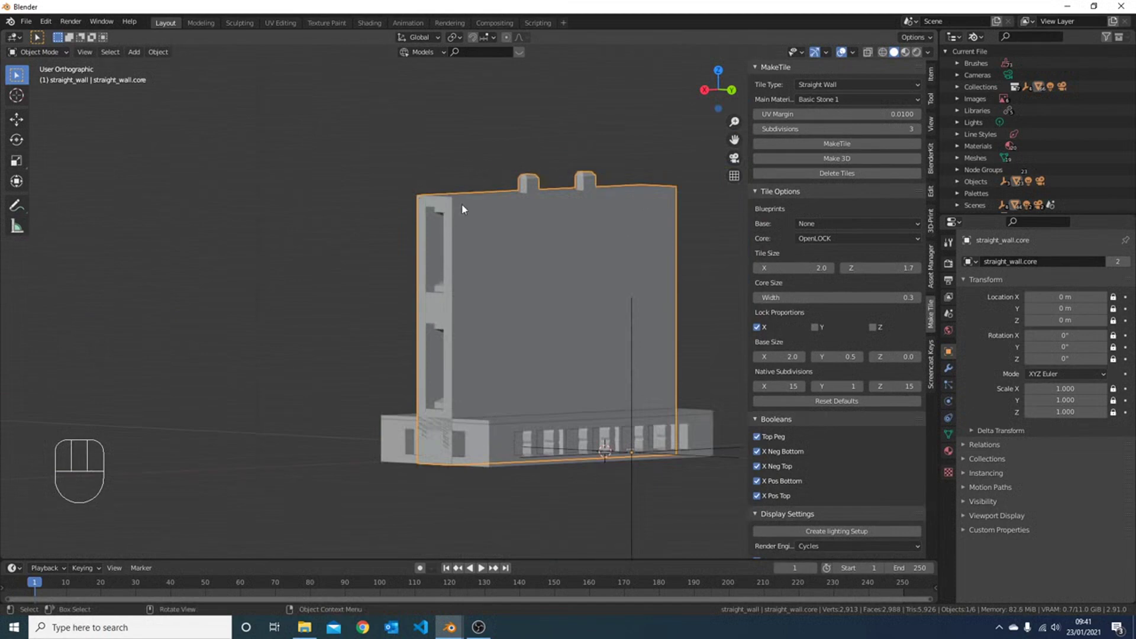
key(g)
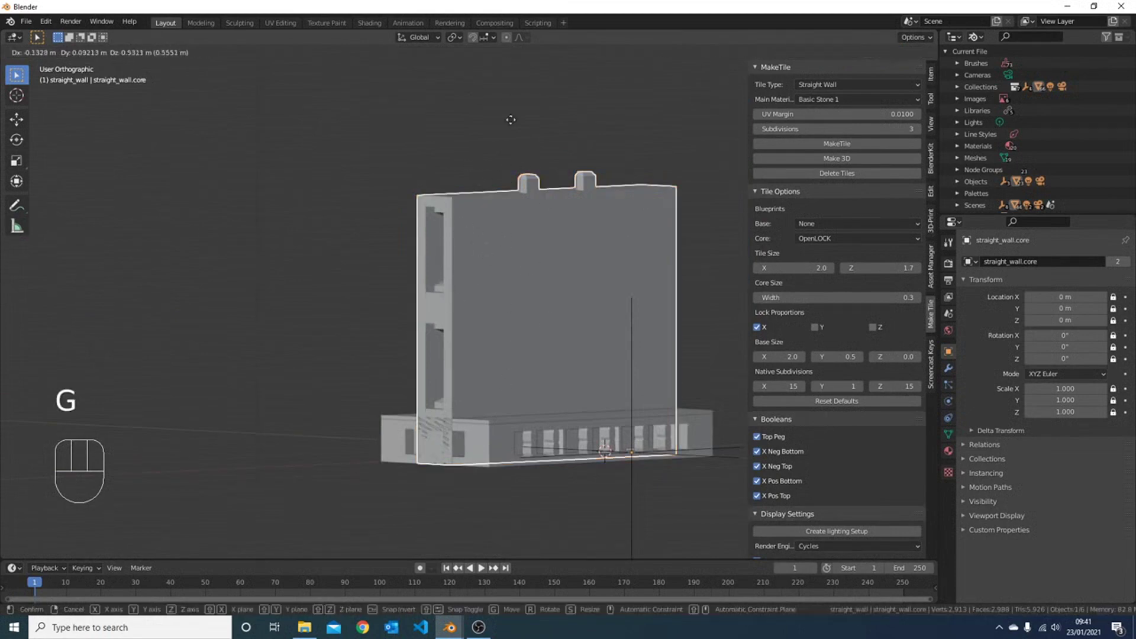
click(651, 231)
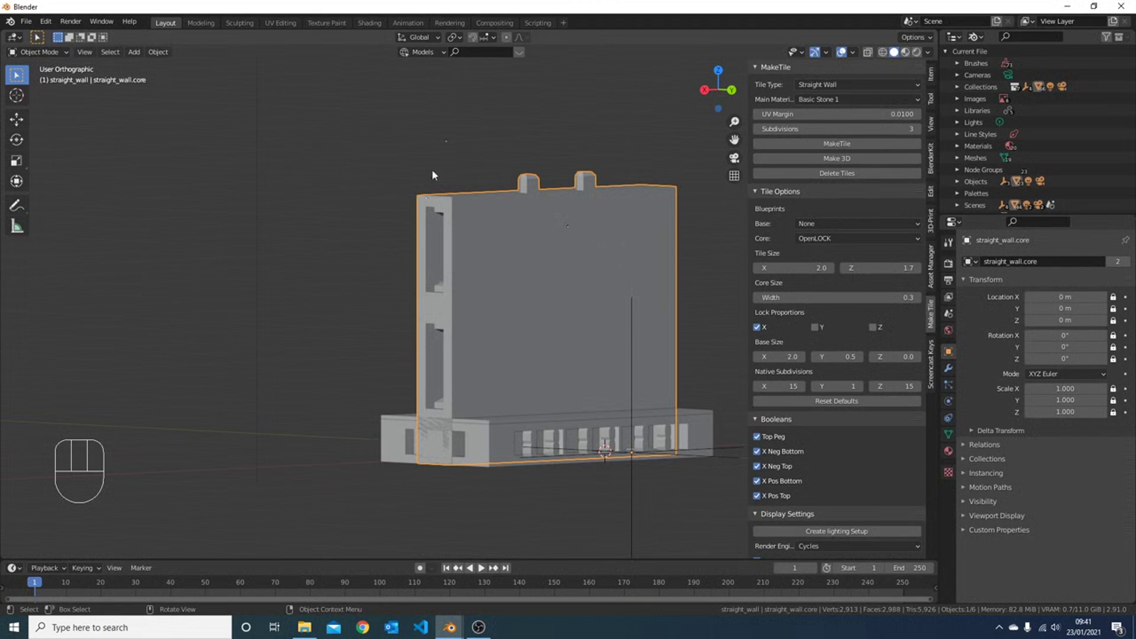
Unlock the wall core's X, Y and Z location and raise it about 0.274 m along Z onto the floor tile.
click(931, 76)
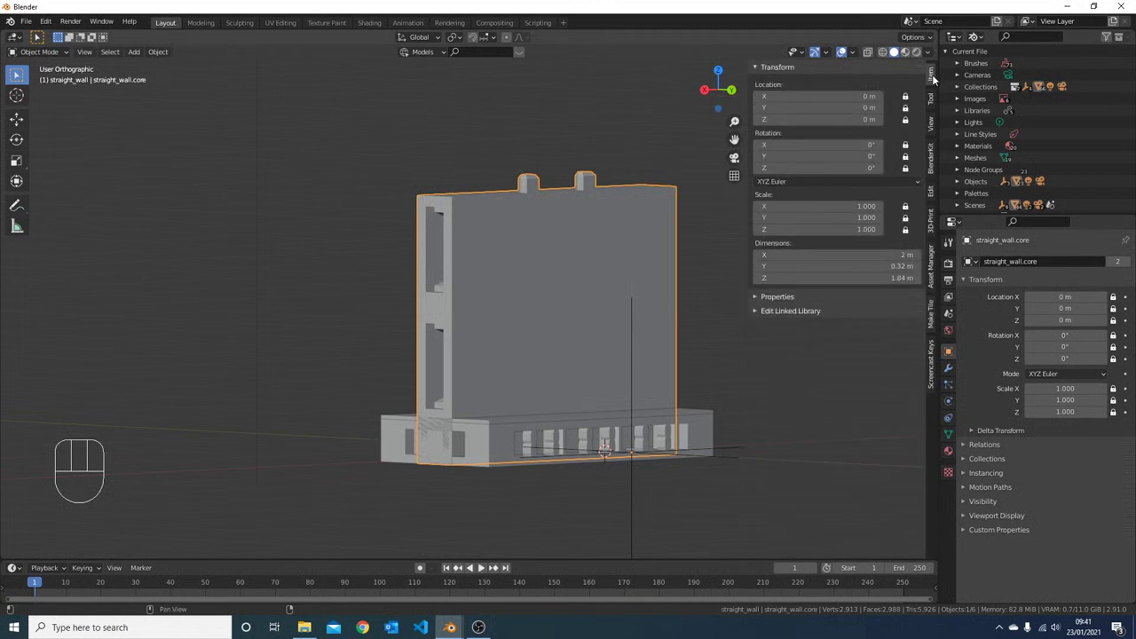
drag(907, 96, 907, 126)
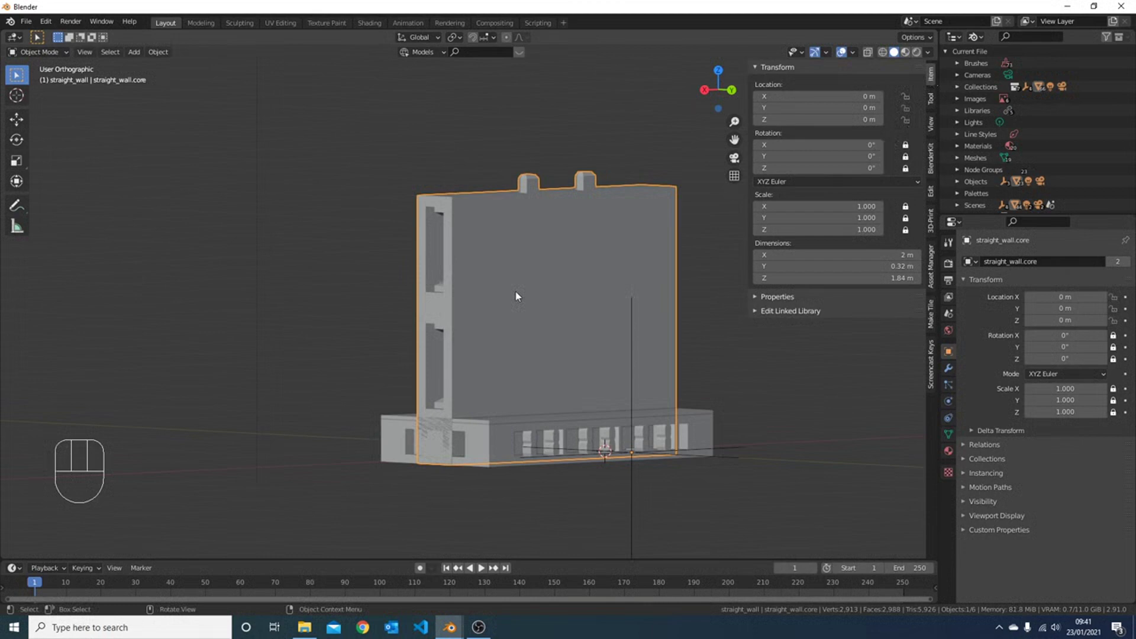
key(g)
key(z)
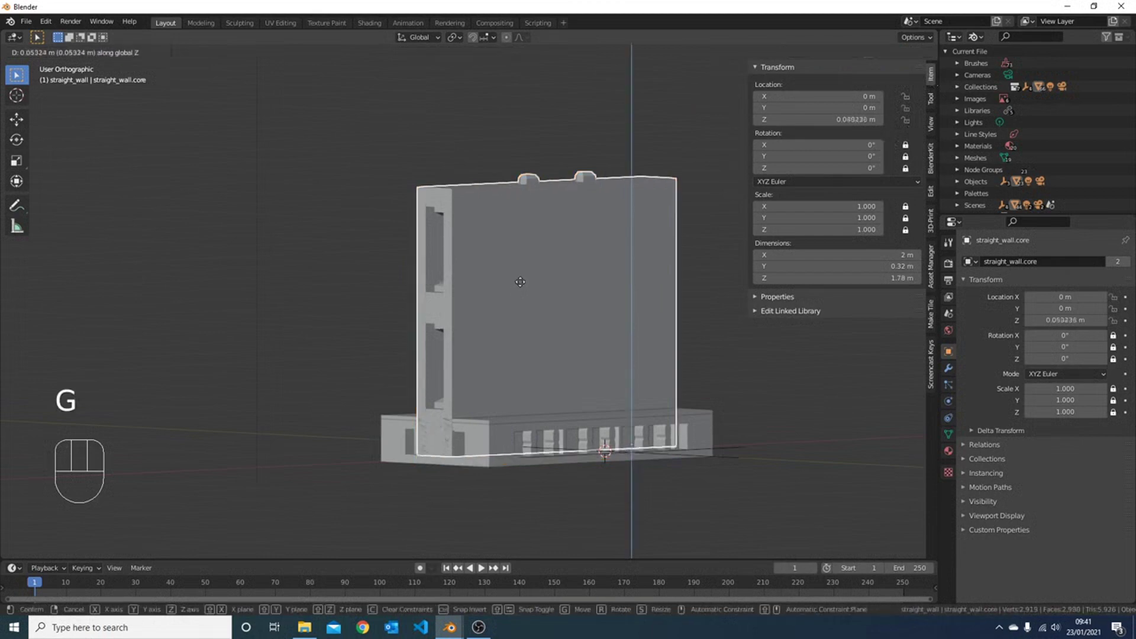
click(522, 251)
Fine-tune the wall core's height to about 0.276 m along Z, aligning its underside with the floor base's upper edge in right orthographic view.
key(KP_1)
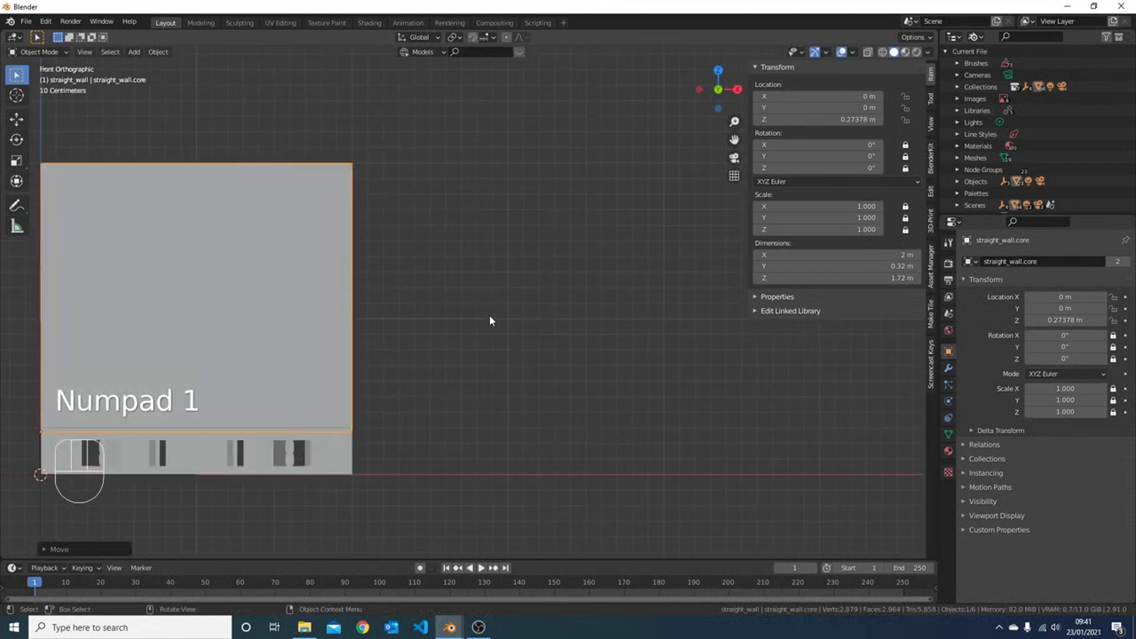
key(KP_3)
scroll(383, 346, up, 3)
scroll(383, 347, up, 2)
shift+middle_drag(330, 367, 682, 118)
scroll(388, 276, up, 4)
shift+middle_drag(411, 325, 542, 240)
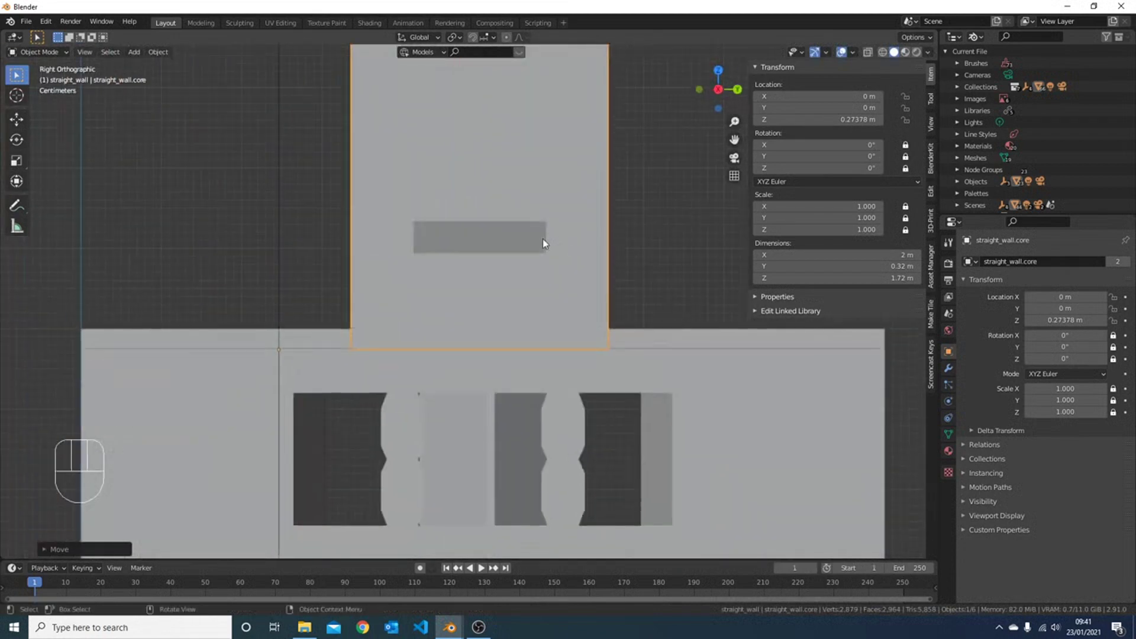
key(g)
key(z)
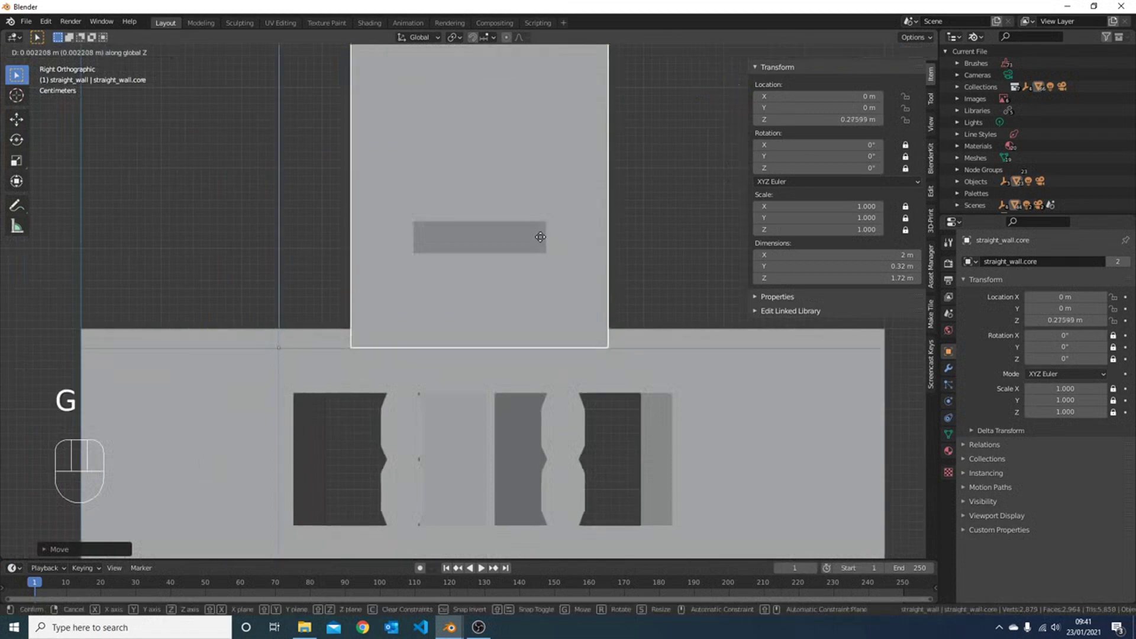
click(540, 237)
Switch the Outliner to View Layer display and show its Disable in Viewports toggles.
scroll(543, 214, down, 13)
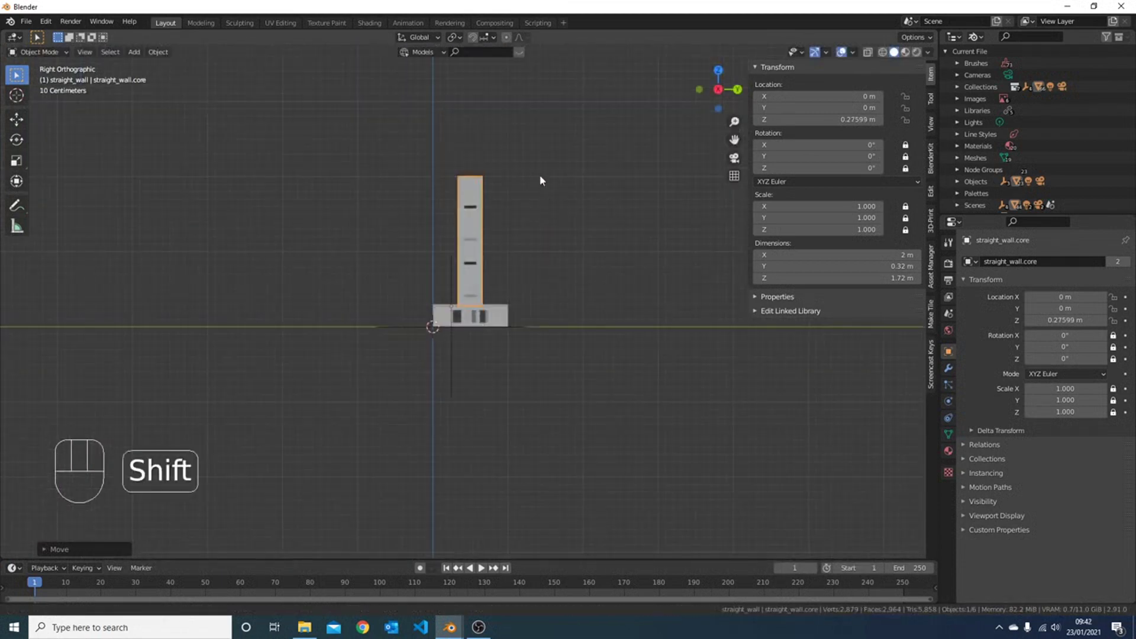
scroll(542, 251, up, 5)
shift+middle_drag(540, 175, 546, 254)
scroll(542, 250, up, 3)
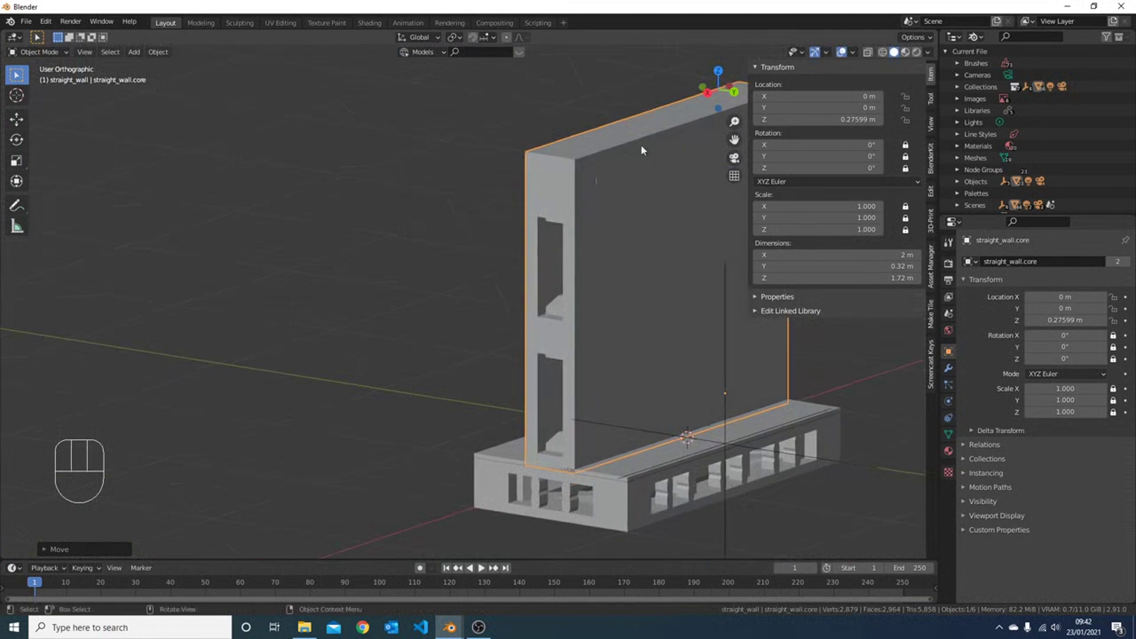
shift+middle_drag(661, 170, 435, 234)
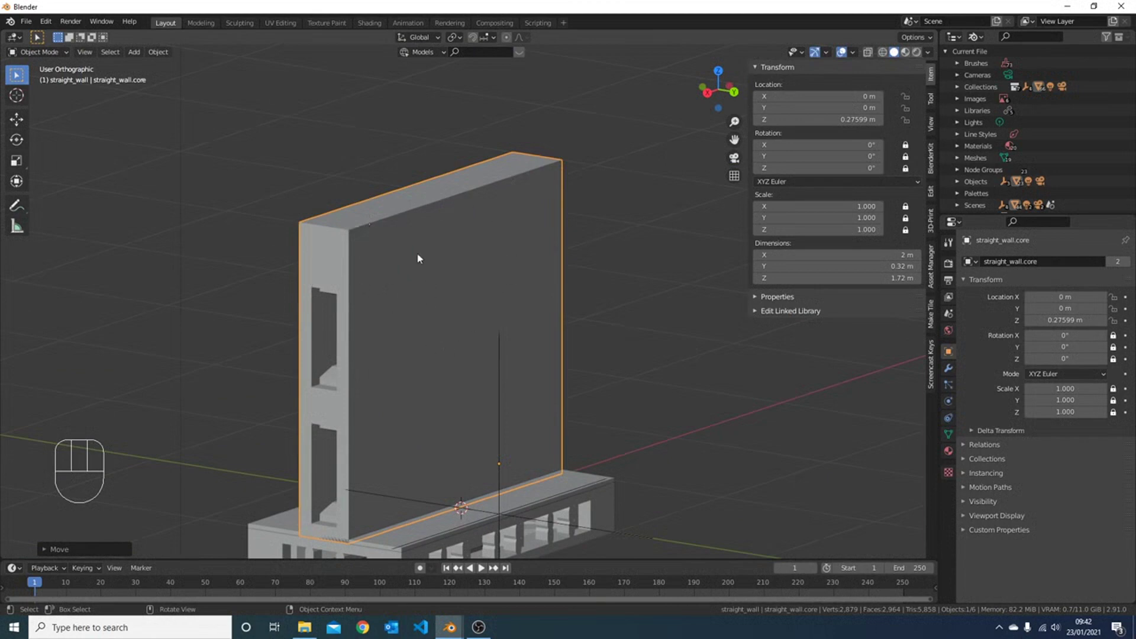
scroll(497, 236, down, 3)
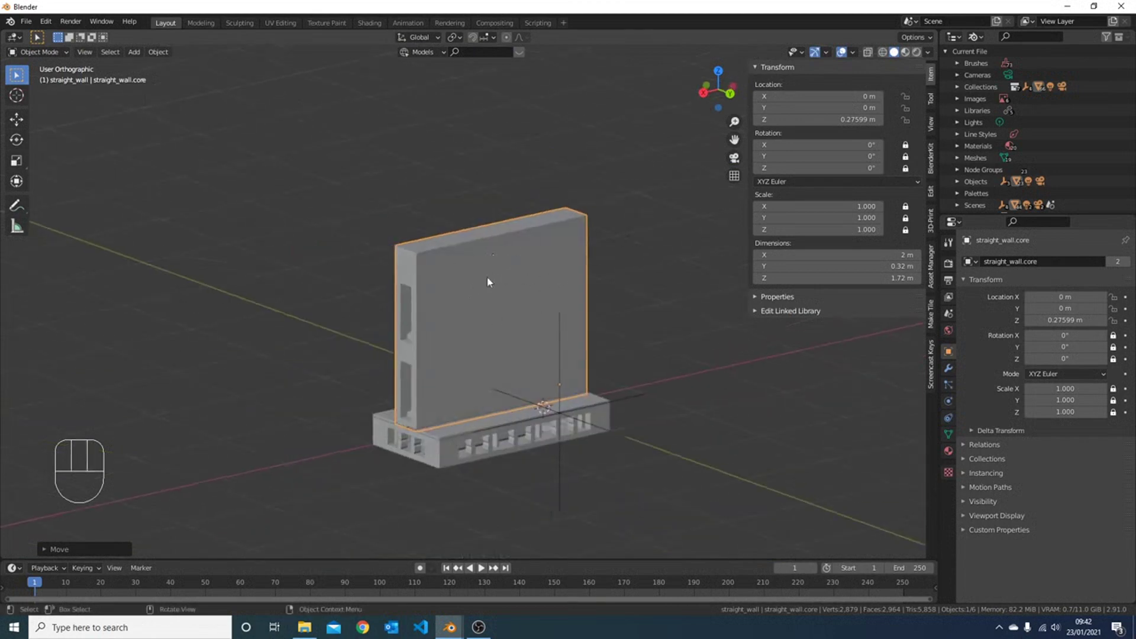
click(975, 38)
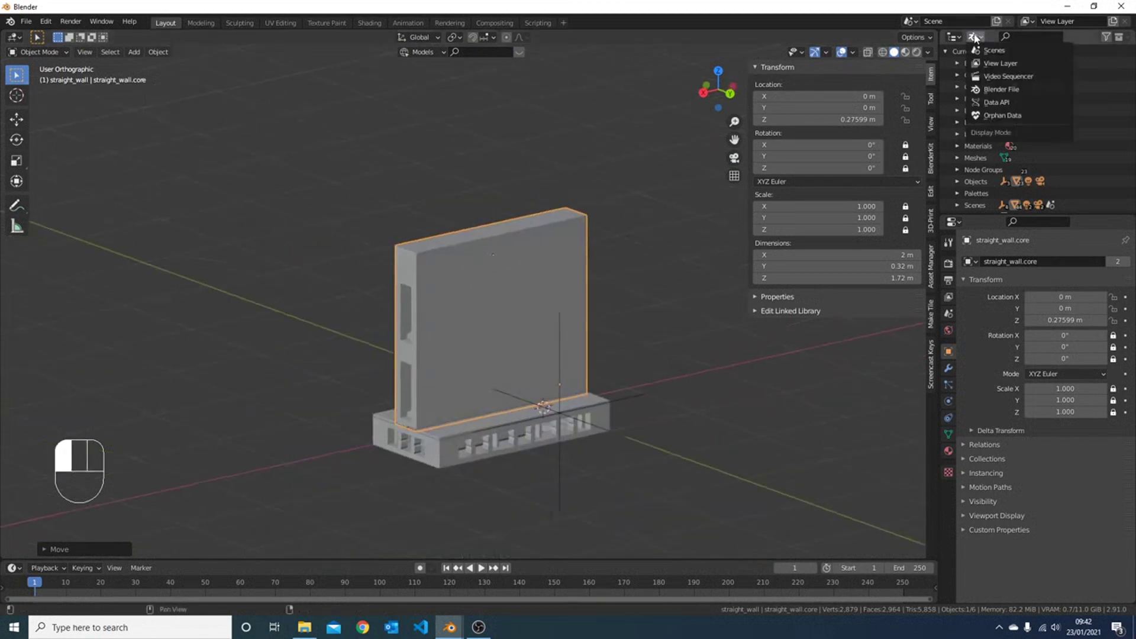
click(1000, 63)
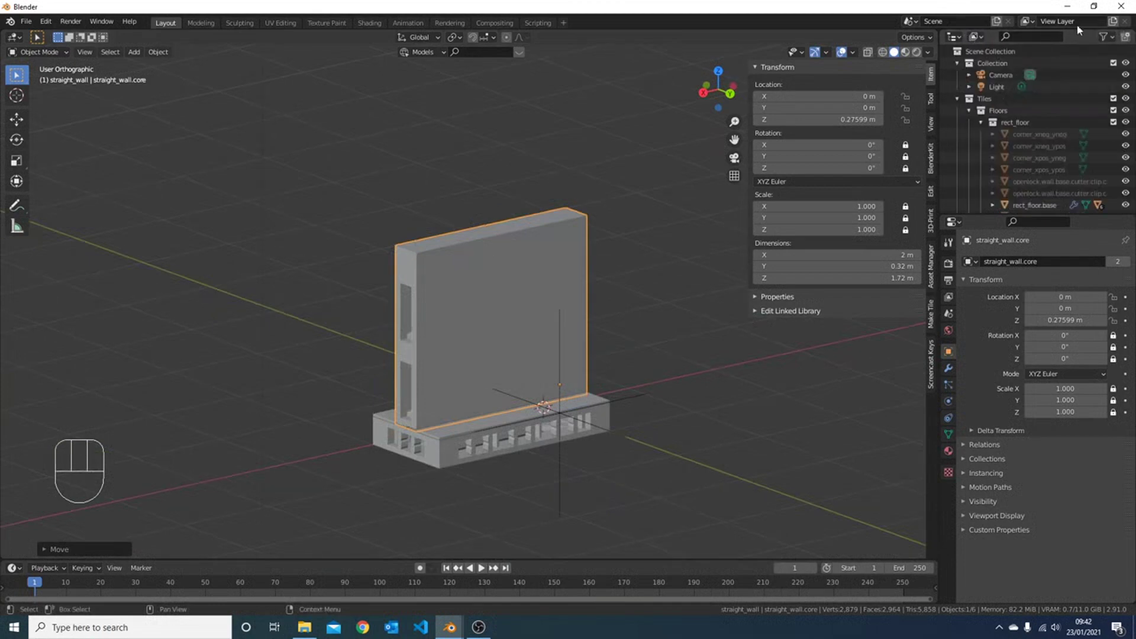
click(1106, 37)
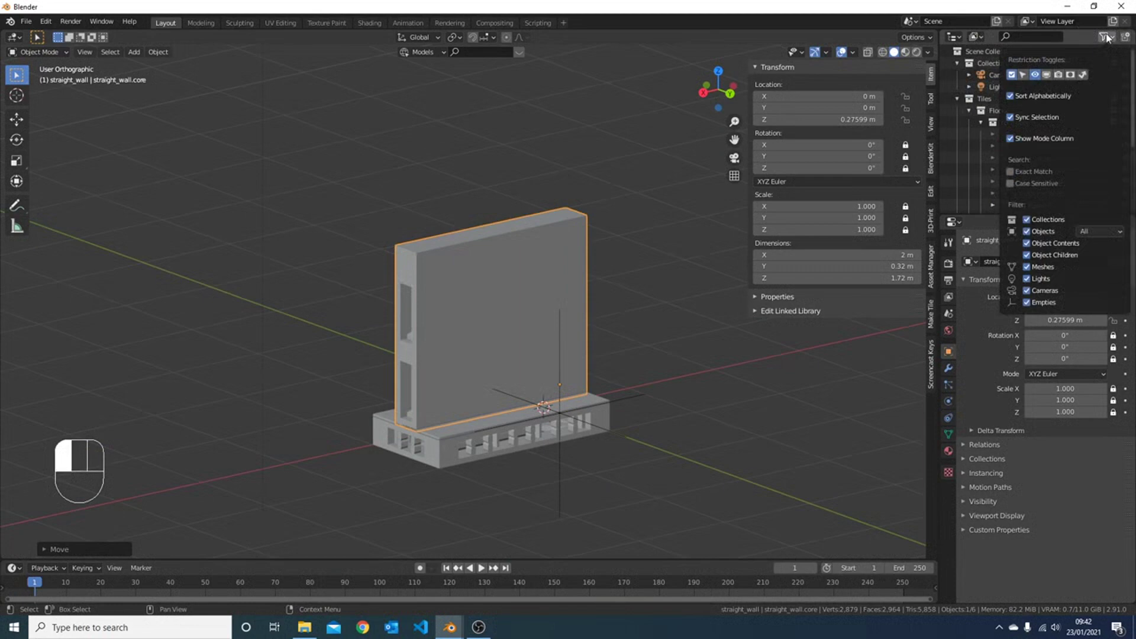
click(1047, 75)
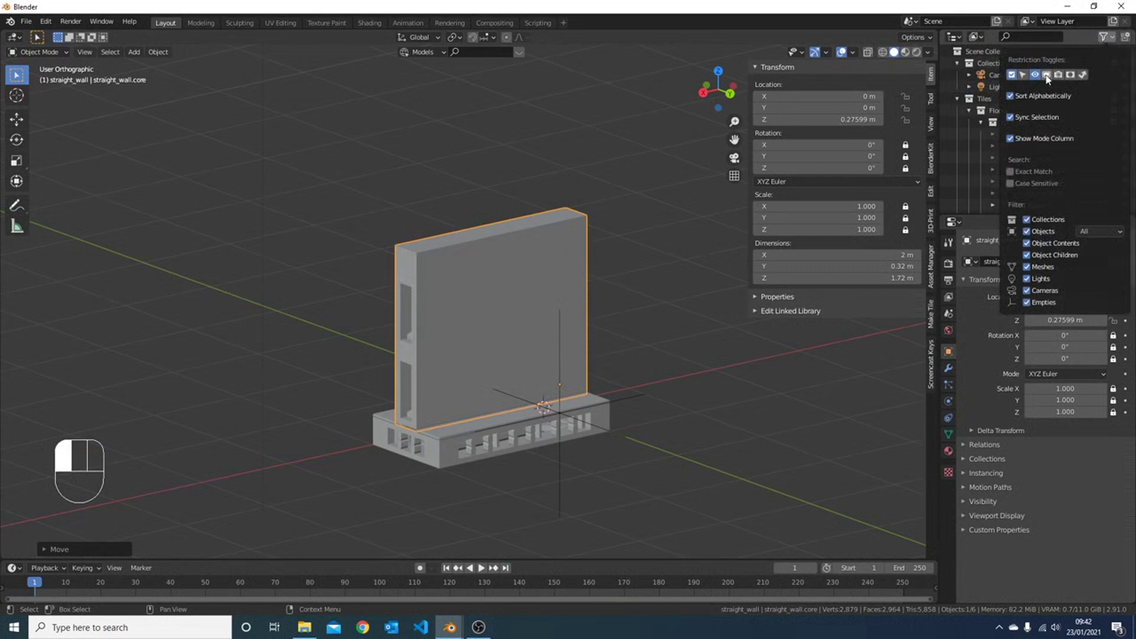
Filter the Outliner for "peg" and enable the Top Peg.straight_wall object in the viewport.
click(1023, 35)
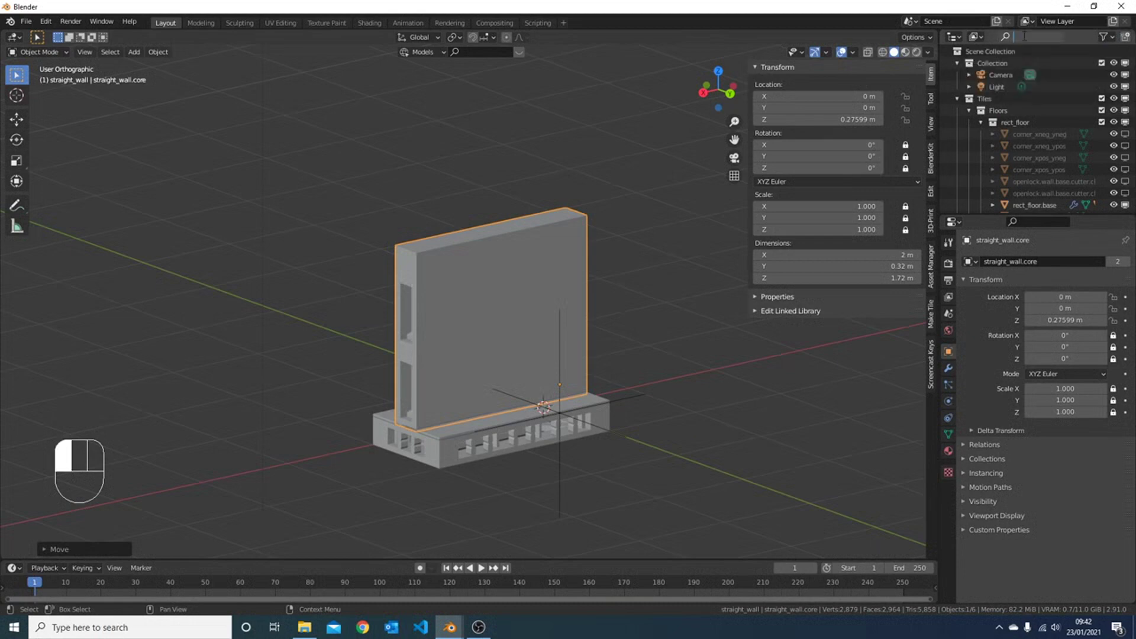
text(peg)
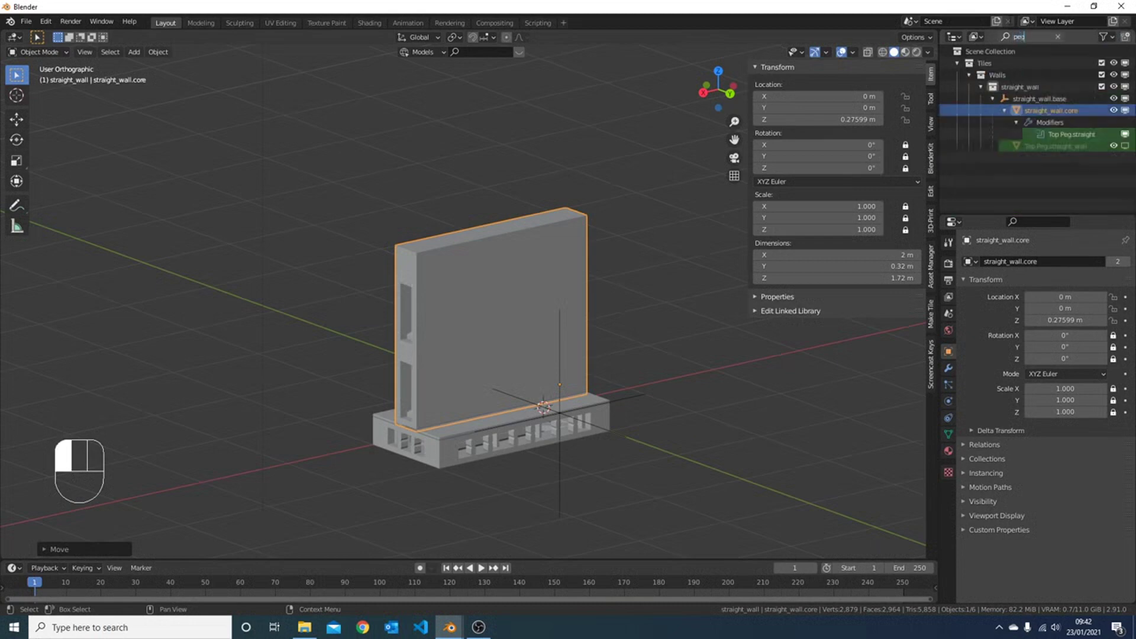
key(Return)
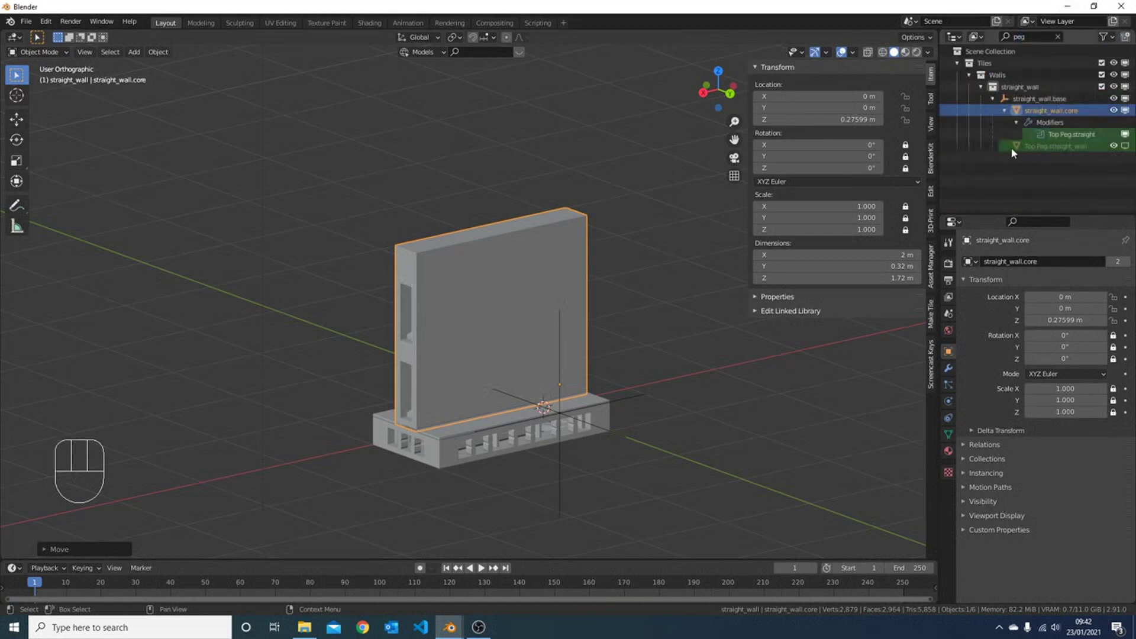
click(1124, 147)
Raise the wall's top peg object about 0.28 m along Z above the wall's upper edge, using X-ray only while selecting and moving it.
click(868, 53)
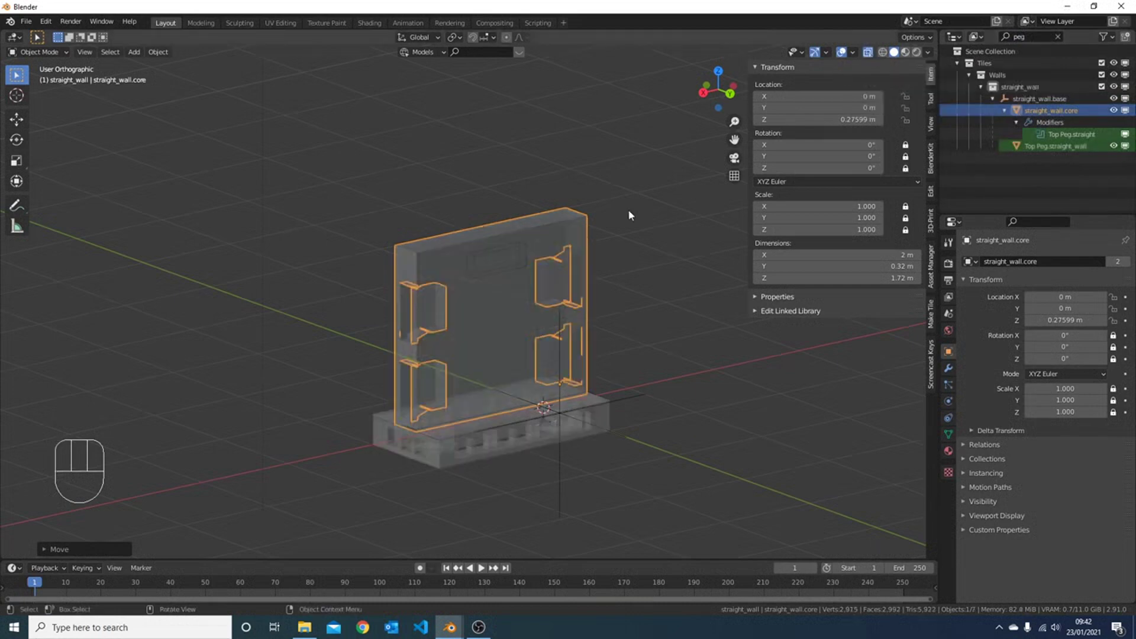
click(495, 274)
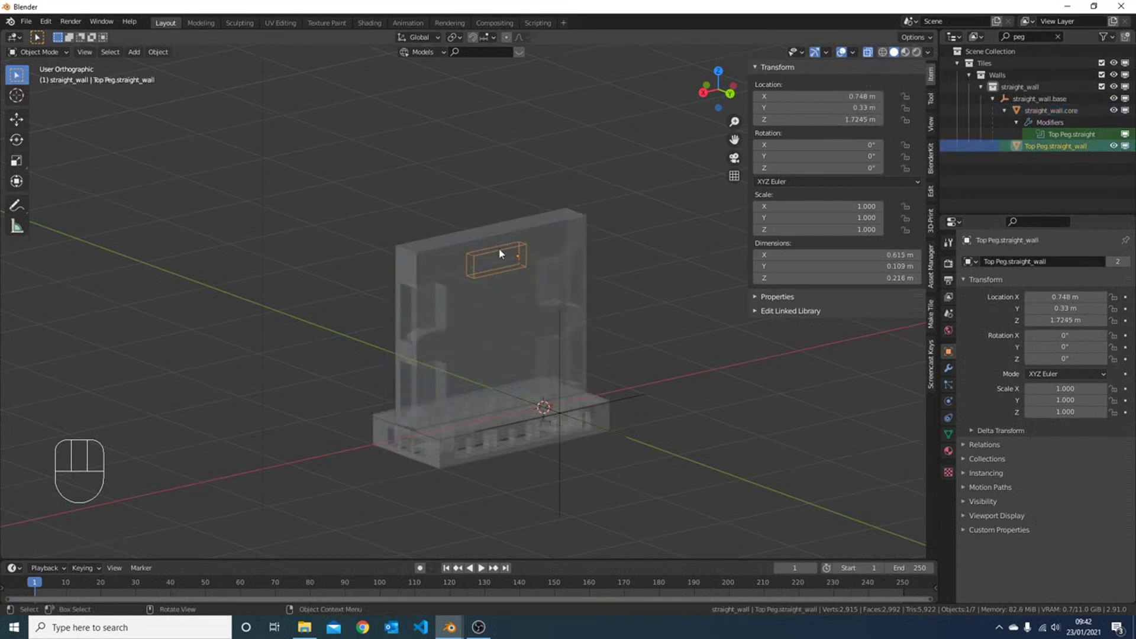
scroll(499, 248, up, 3)
key(g)
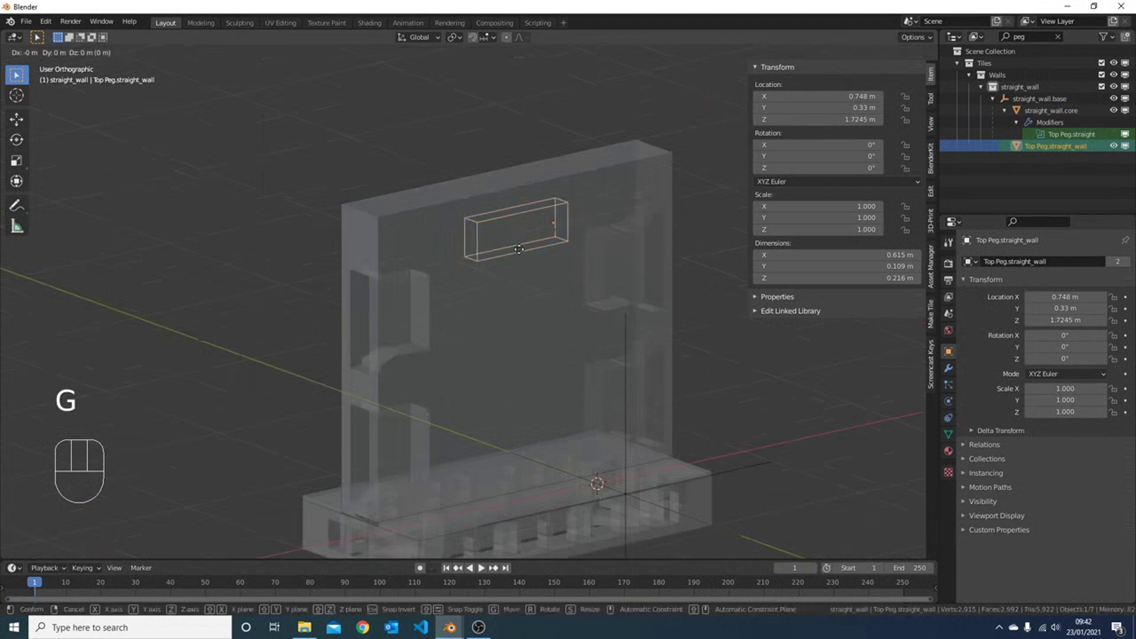
key(z)
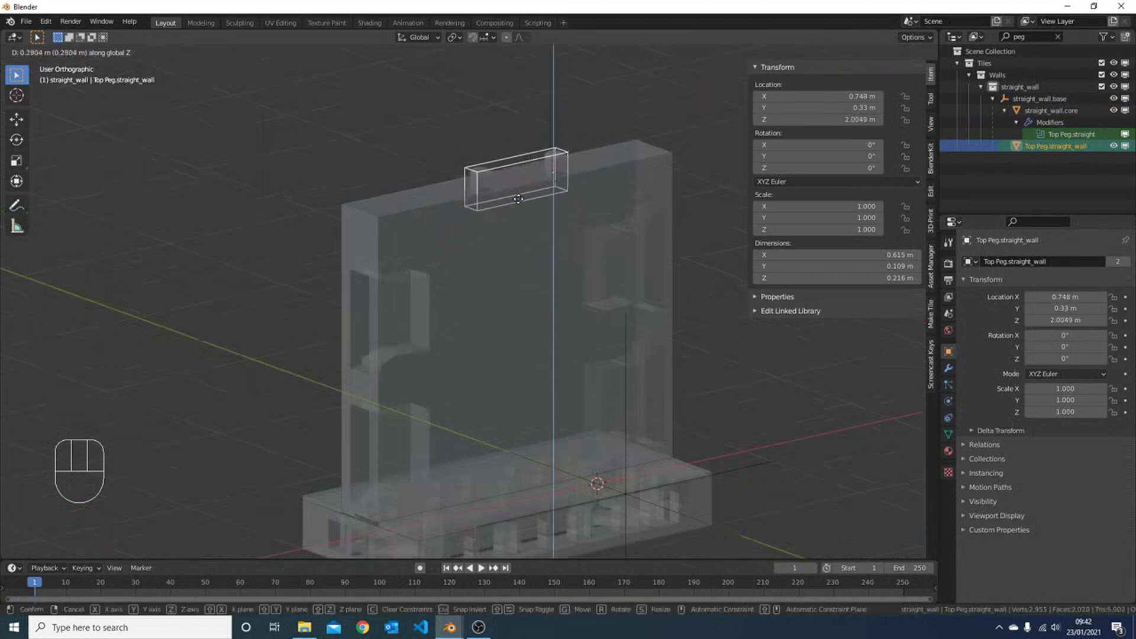
click(518, 199)
scroll(519, 203, down, 5)
mouse_move(512, 203)
middle_down()
mouse_move(471, 207)
mouse_move(572, 219)
mouse_move(474, 221)
mouse_move(539, 232)
mouse_move(387, 206)
mouse_move(526, 227)
mouse_move(410, 229)
middle_up()
key(alt+z)
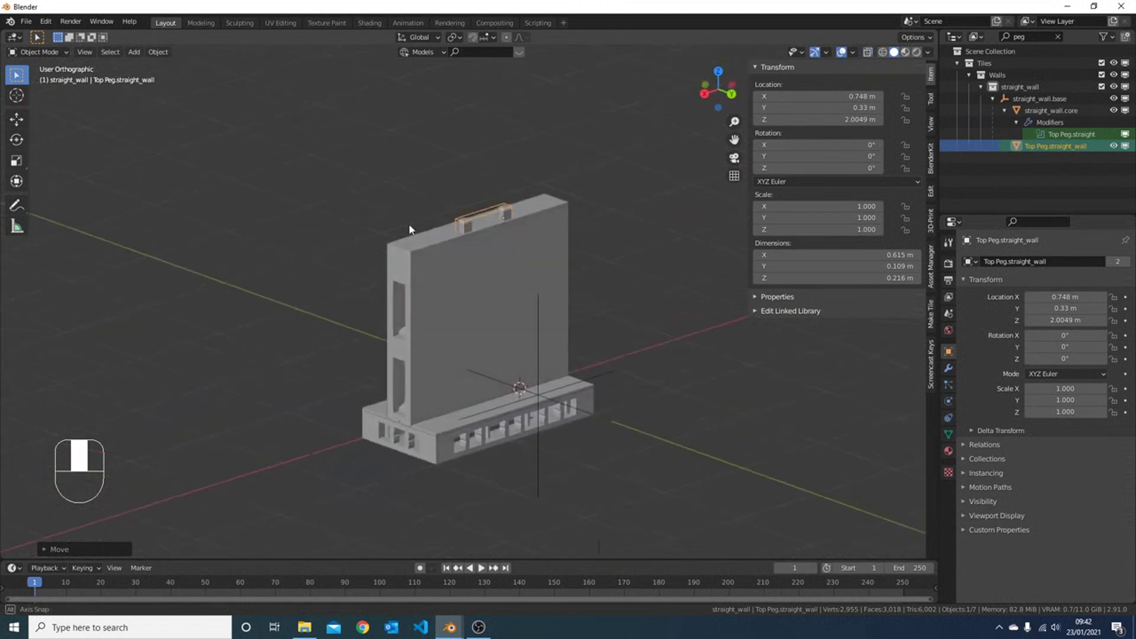
Apply MakeTile's Make 3D to the straight wall core so its Basic Stone 1 material becomes displaced geometry.
click(530, 284)
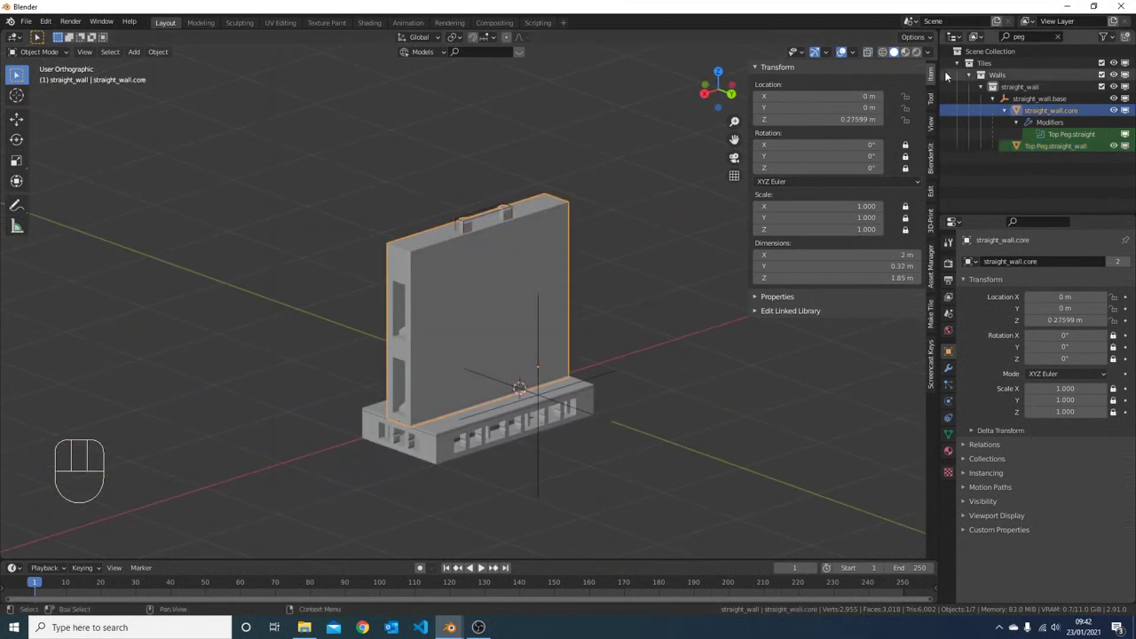
click(931, 311)
click(842, 158)
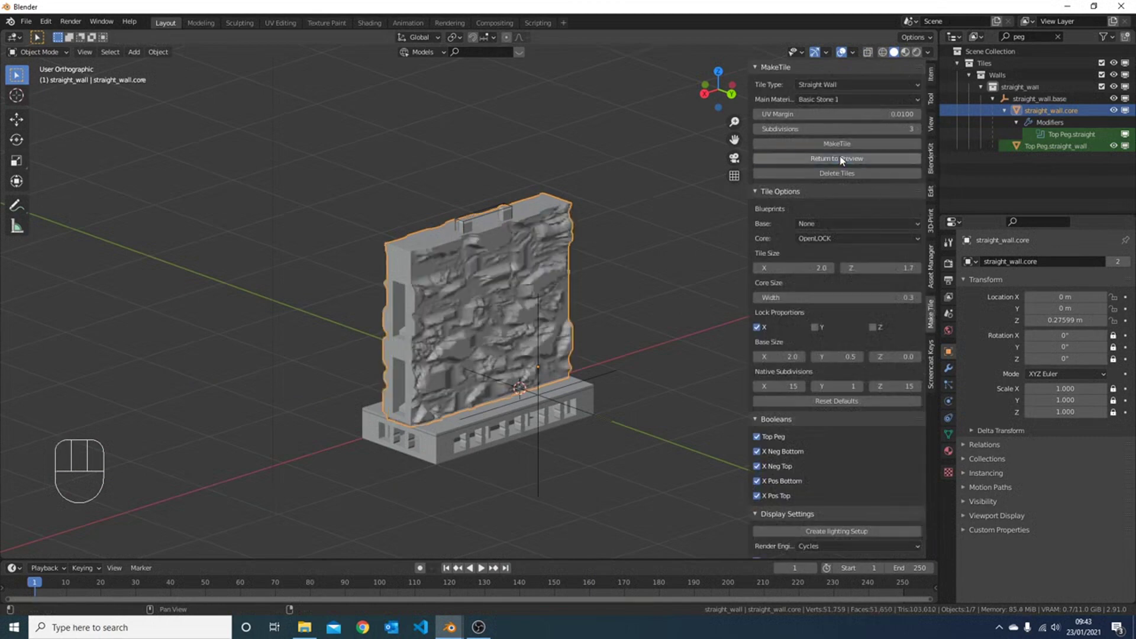
Replace the floor core's Basic Stone 1 material with Floor Tiles and make the floor core 3D.
click(436, 431)
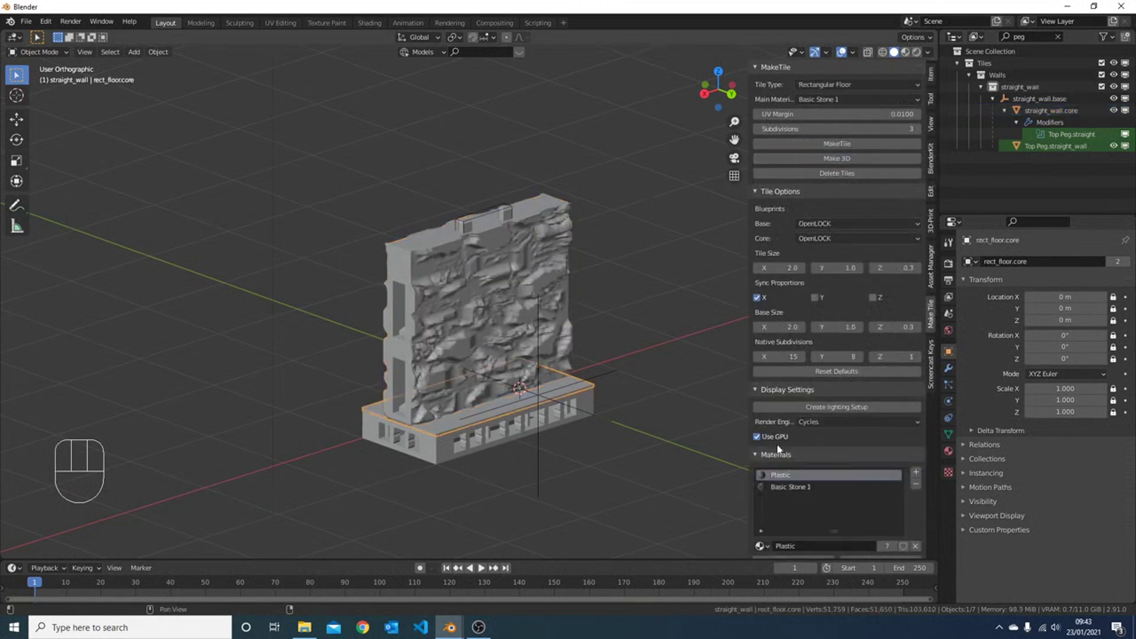
click(792, 487)
click(761, 545)
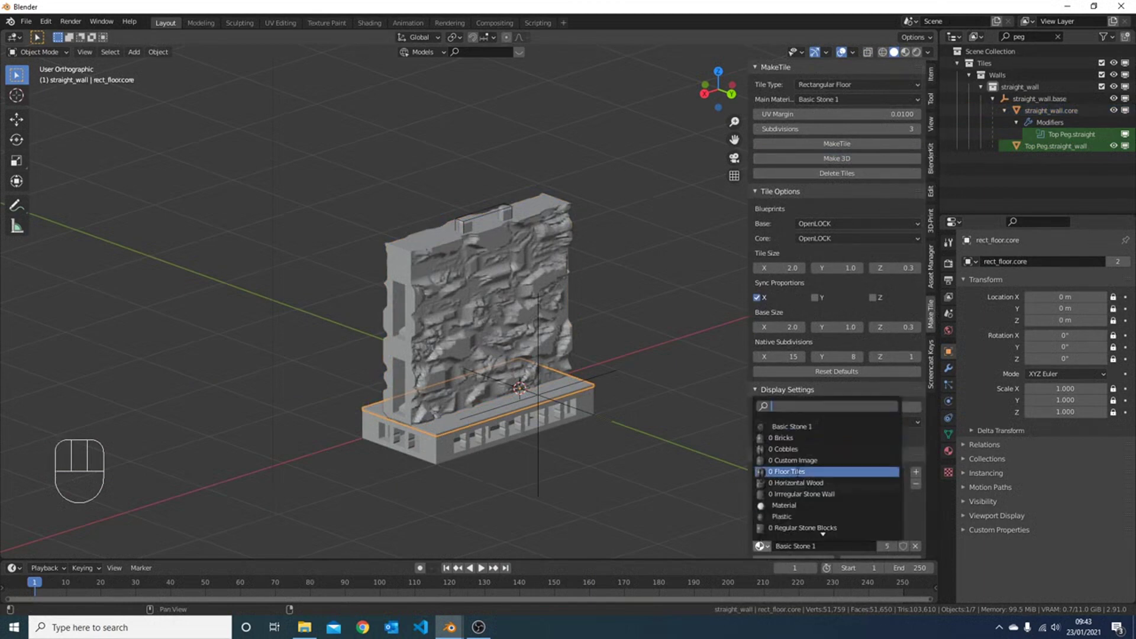
click(797, 472)
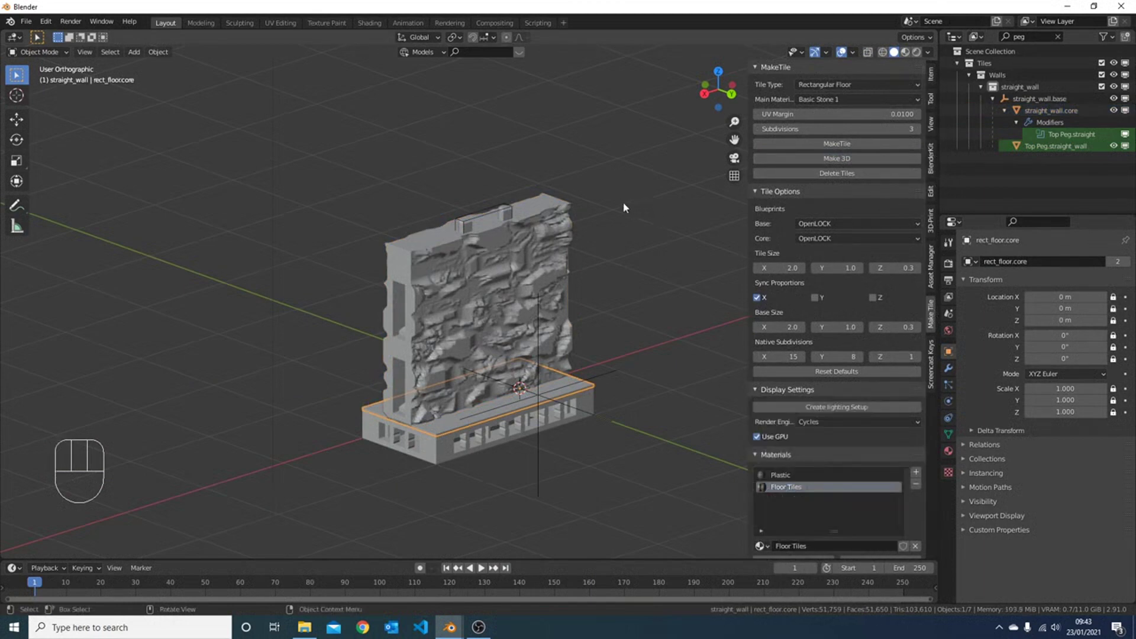
click(865, 161)
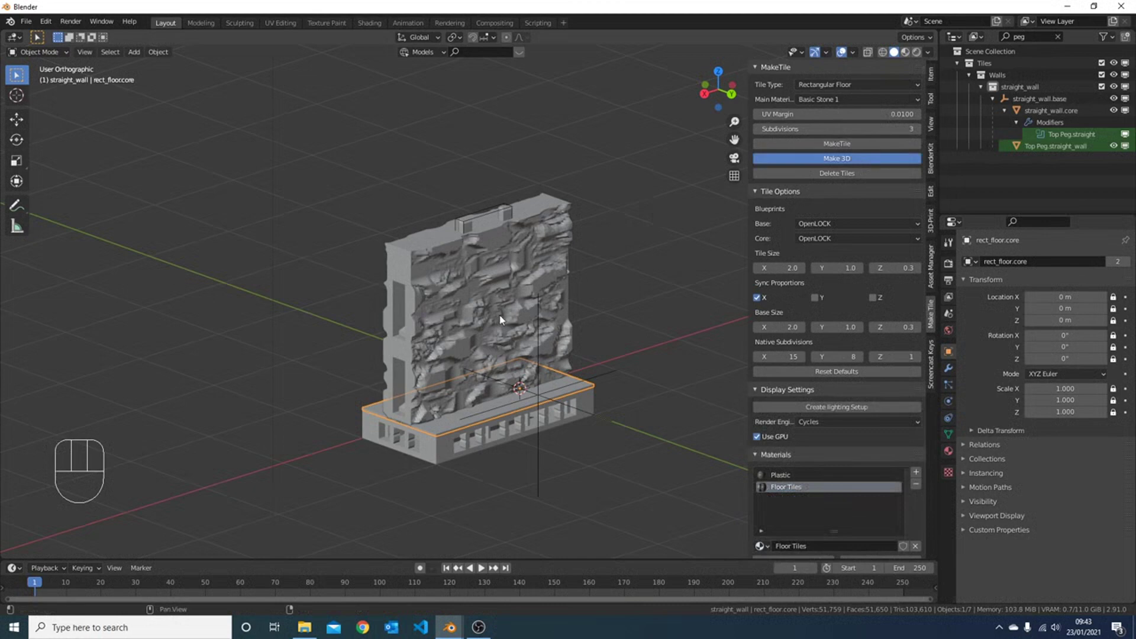
middle_drag(516, 320, 467, 316)
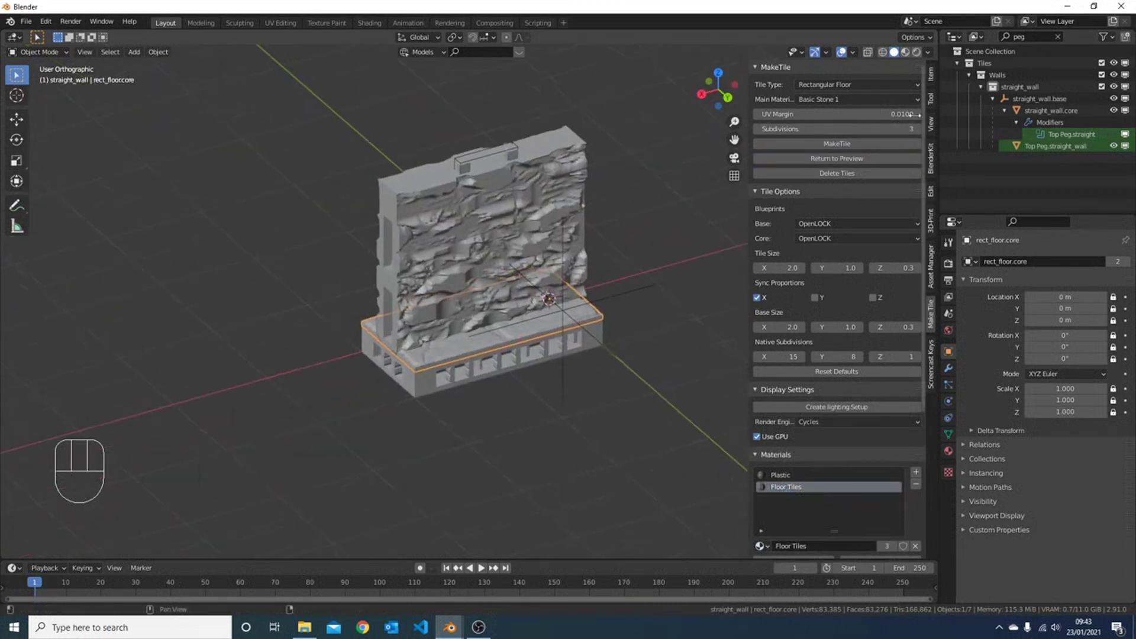
Raise the MakeTile subdivisions to 5 for finer detail on the wall and floor surfaces.
click(919, 129)
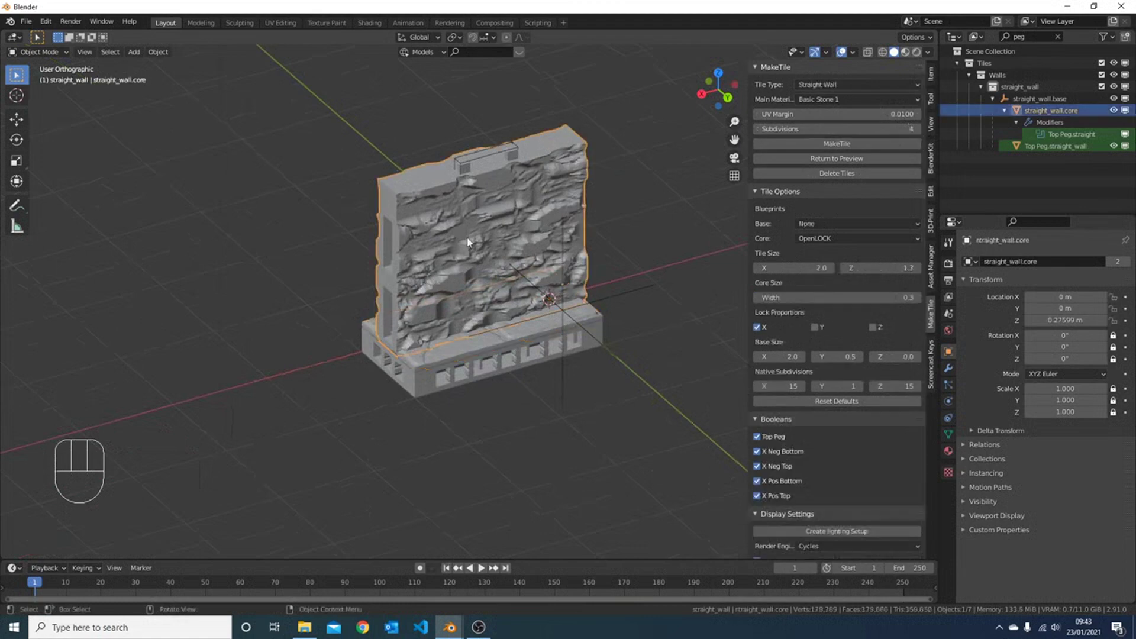
click(919, 129)
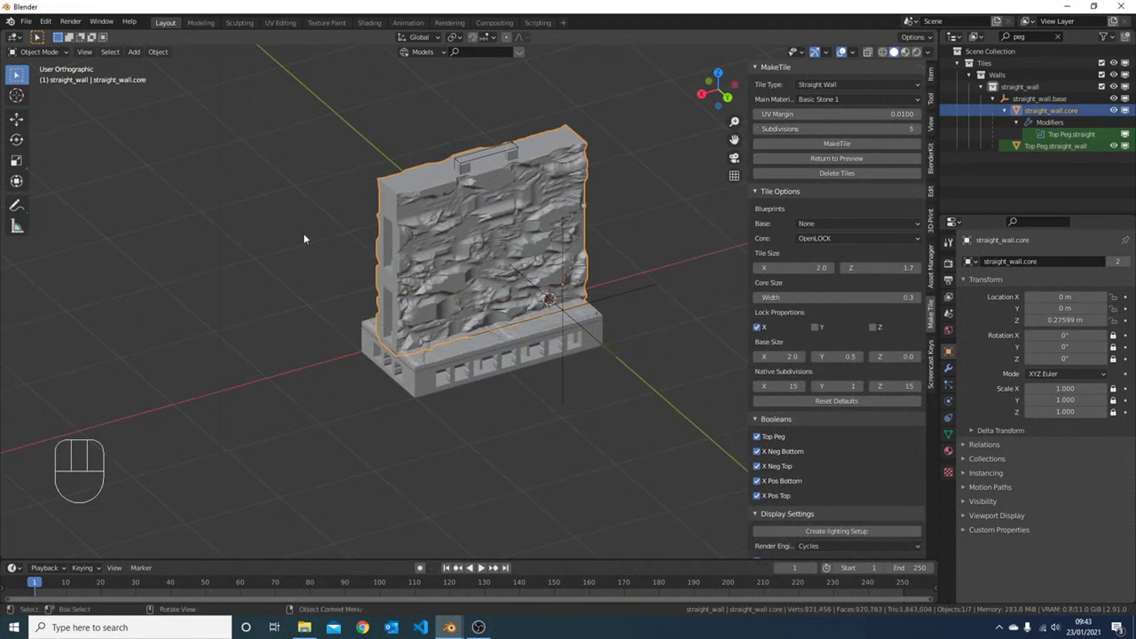
mouse_move(303, 239)
middle_down()
mouse_move(511, 224)
mouse_move(319, 239)
middle_up()
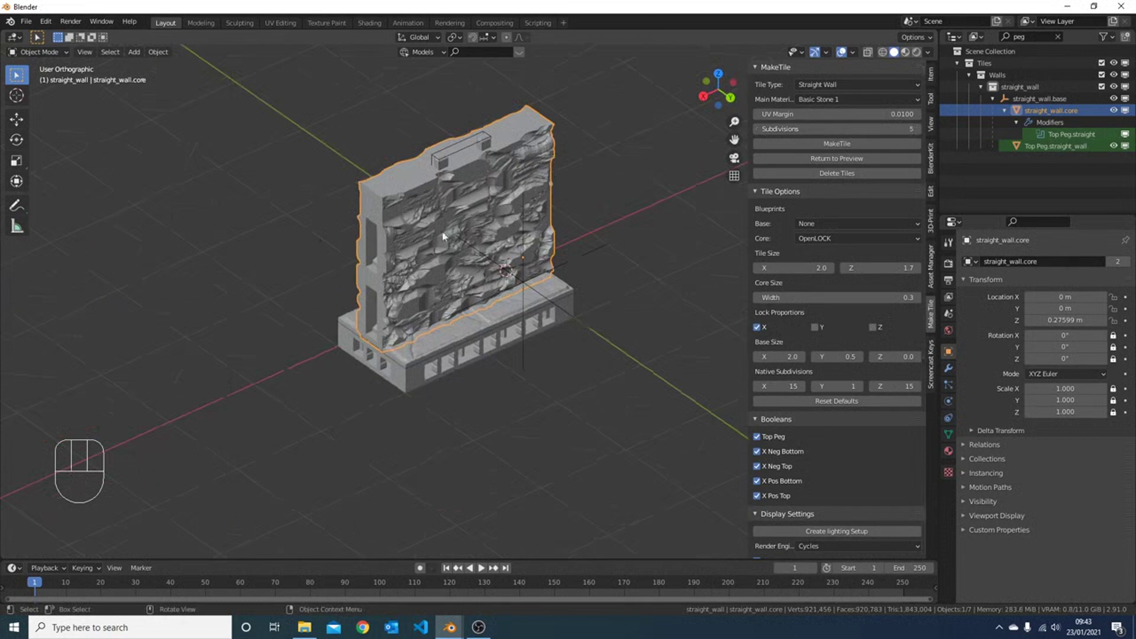
Flatten the wall and floor tiles together with the Object Converter.
shift+click(435, 350)
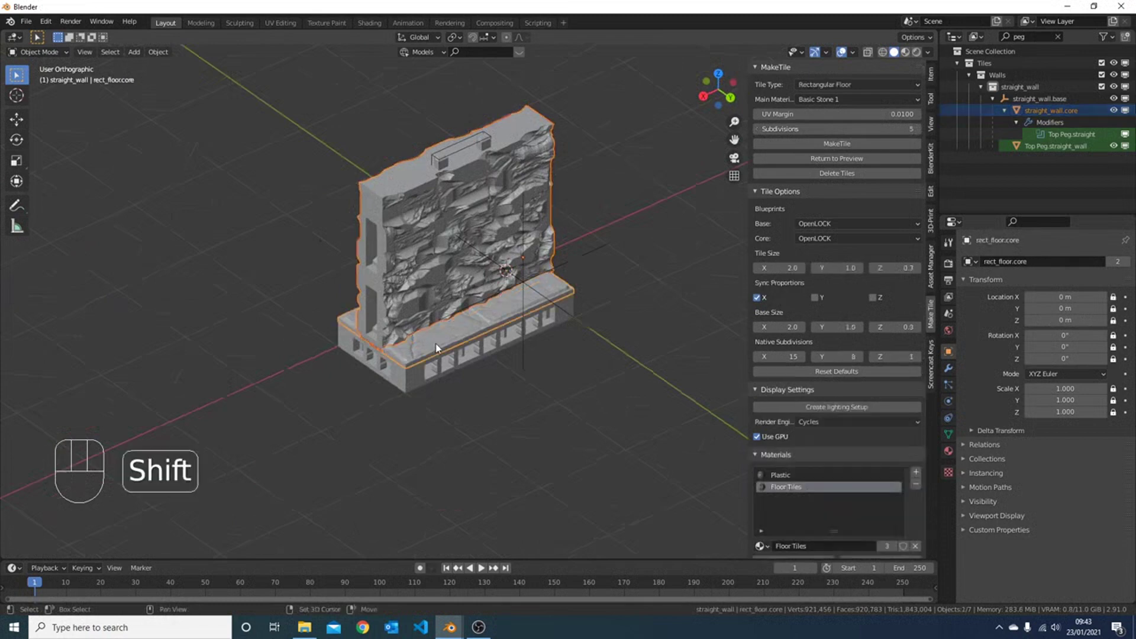
scroll(915, 445, down, 8)
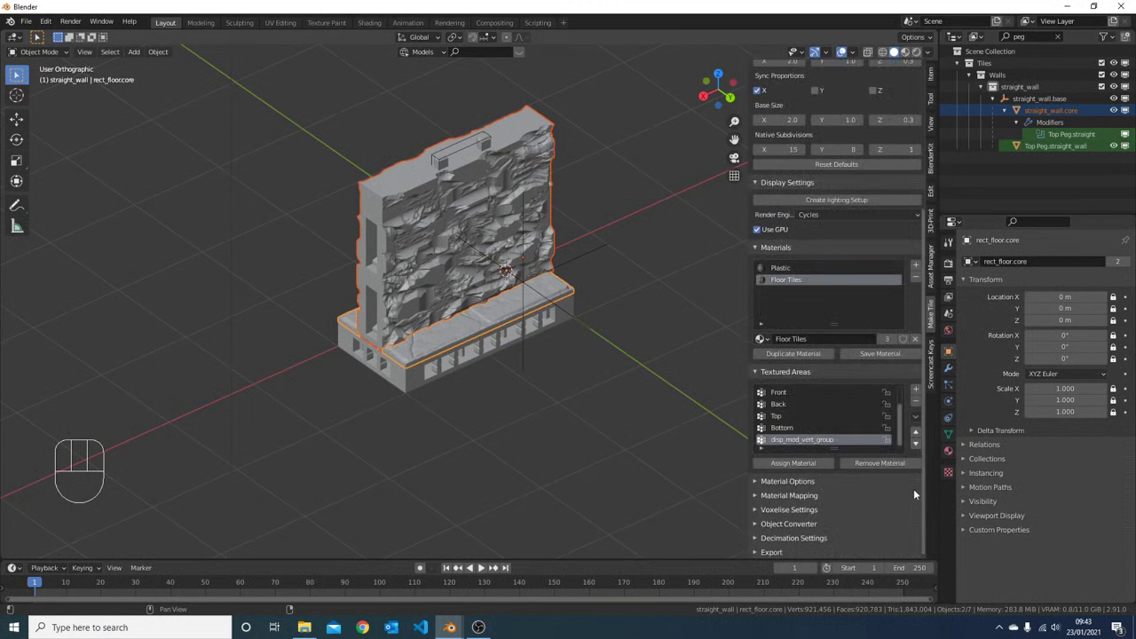
click(769, 524)
scroll(887, 475, down, 4)
scroll(887, 475, down, 2)
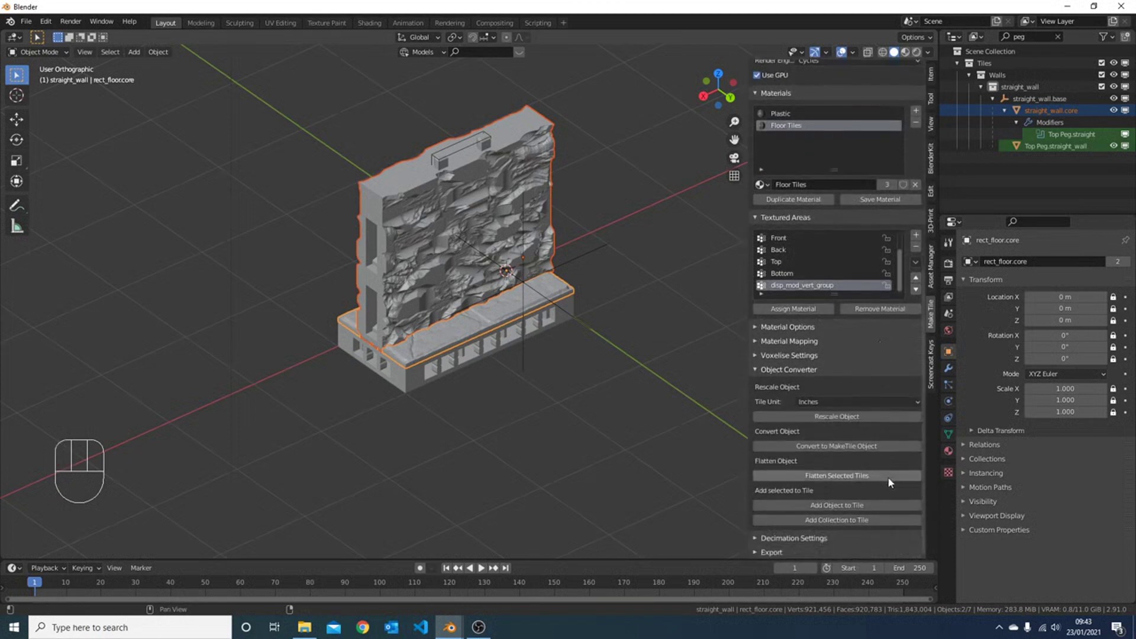
click(836, 477)
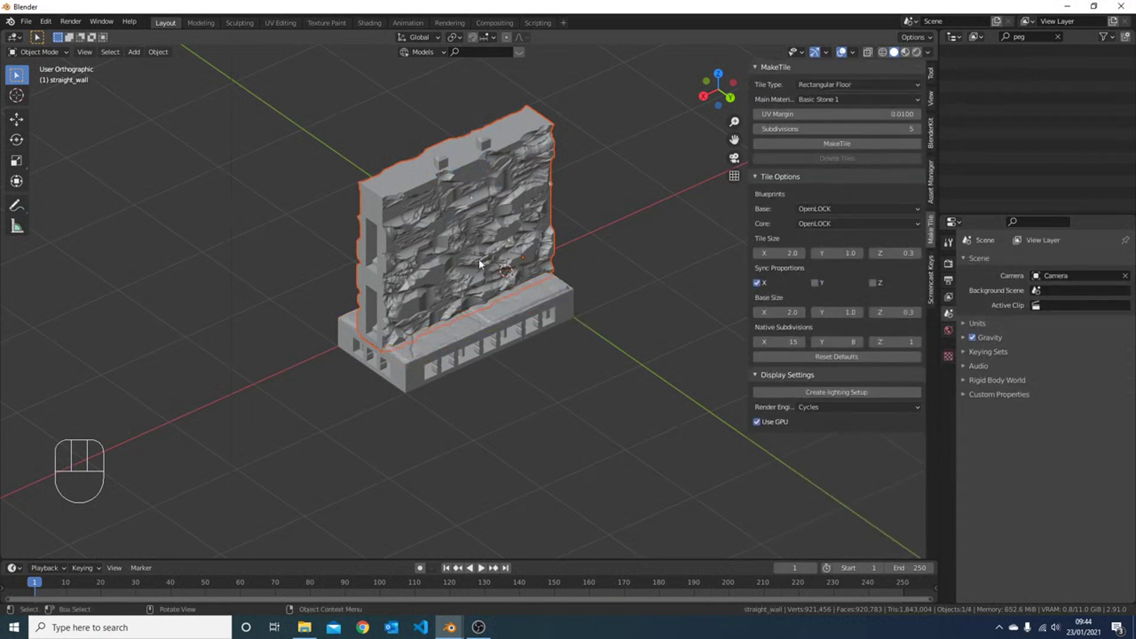
Join the flattened wall and floor into a single object, with the floor as the active object.
shift+click(481, 334)
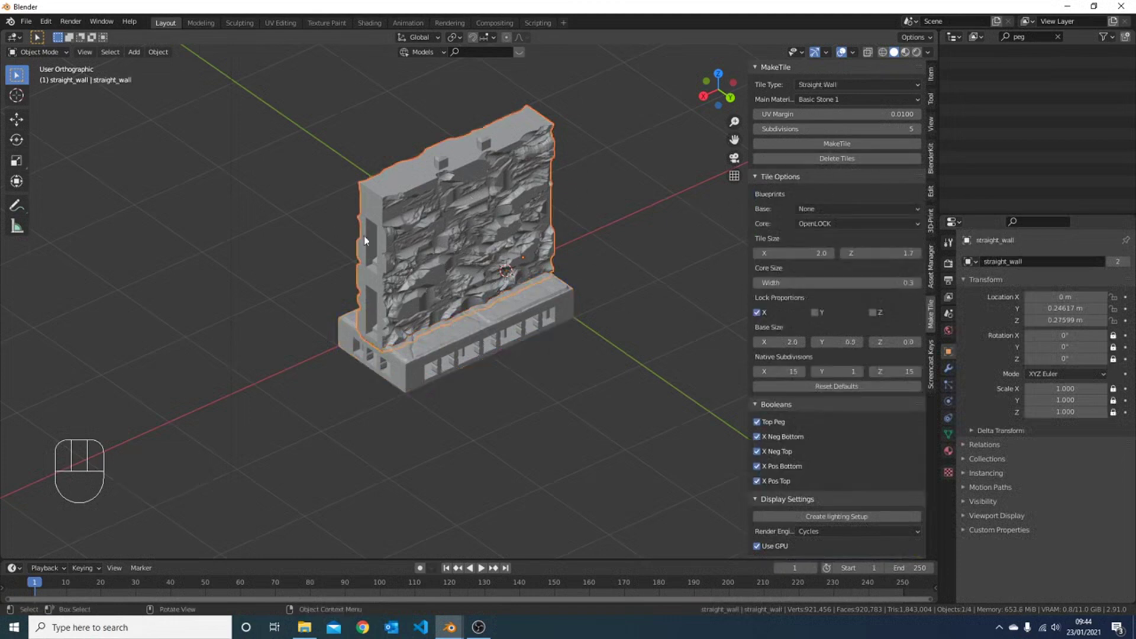
middle_drag(365, 240, 576, 265)
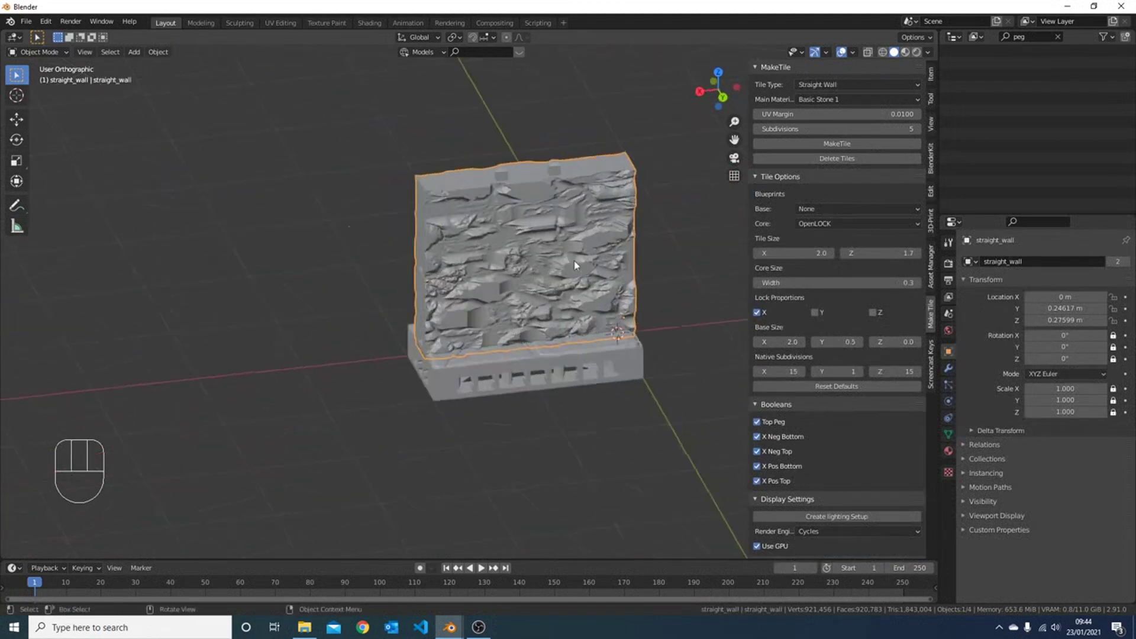
scroll(575, 265, up, 2)
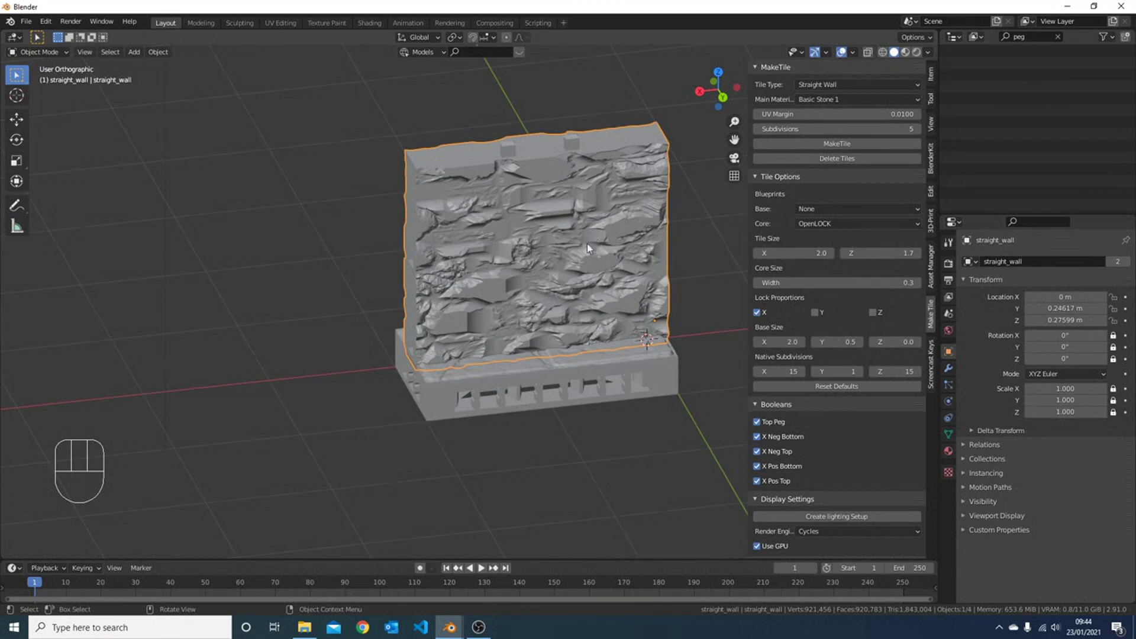
middle_drag(587, 293, 555, 161)
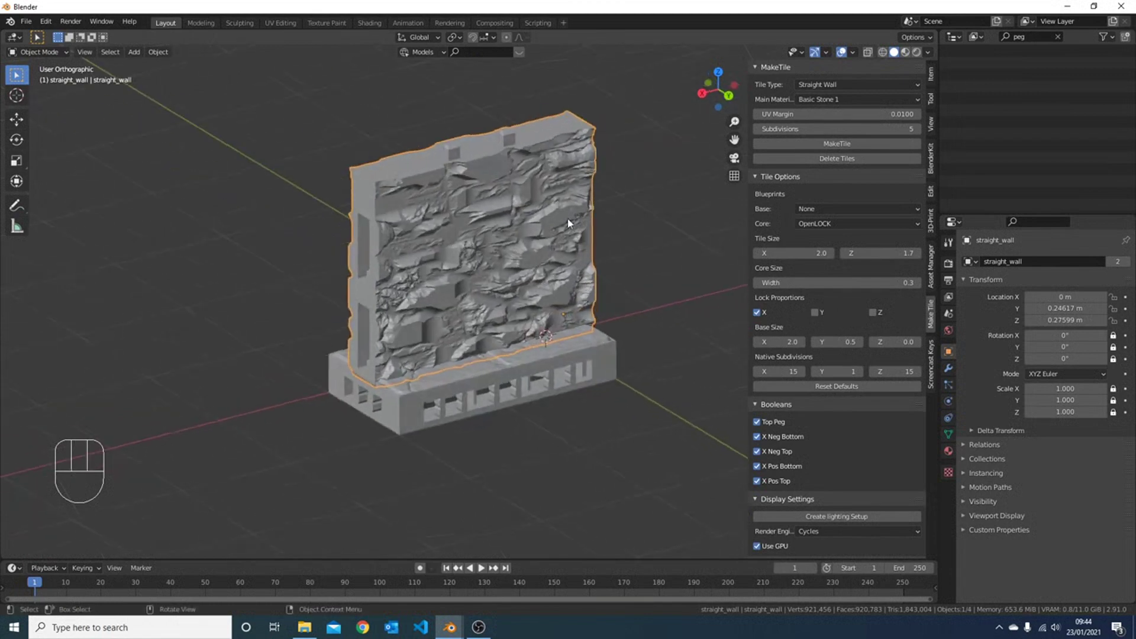
key(shift)
shift+click(414, 397)
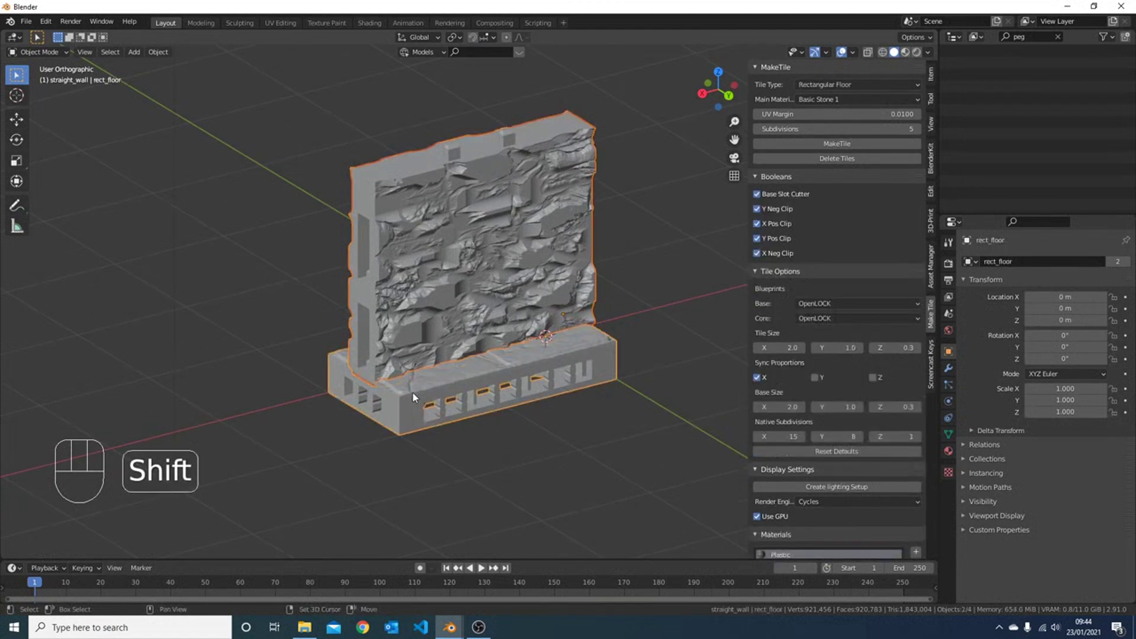
key(ctrl)
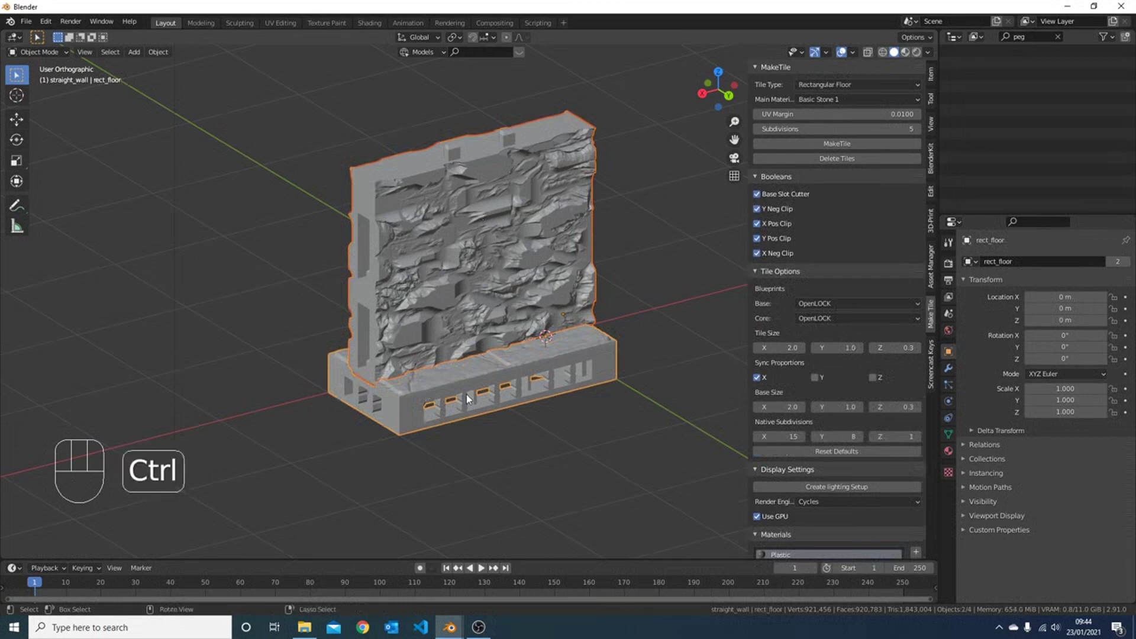
key(ctrl+j)
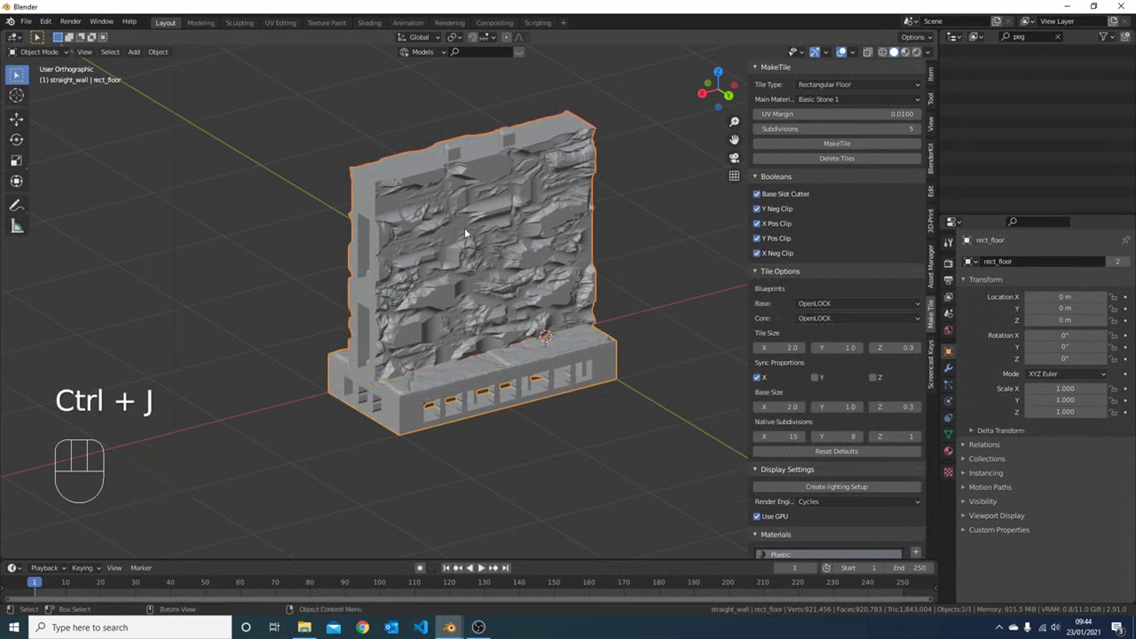
click(158, 52)
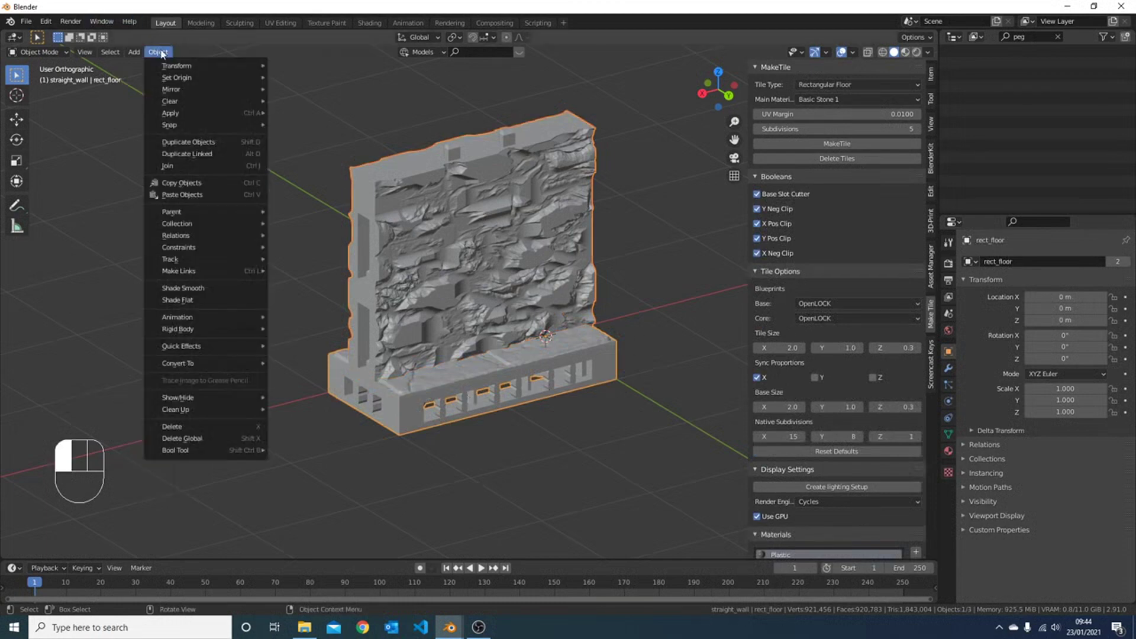
click(215, 166)
Set the voxel size in MakeTile's Voxelise settings to 0.0025 for the joined tile.
middle_drag(689, 206, 868, 417)
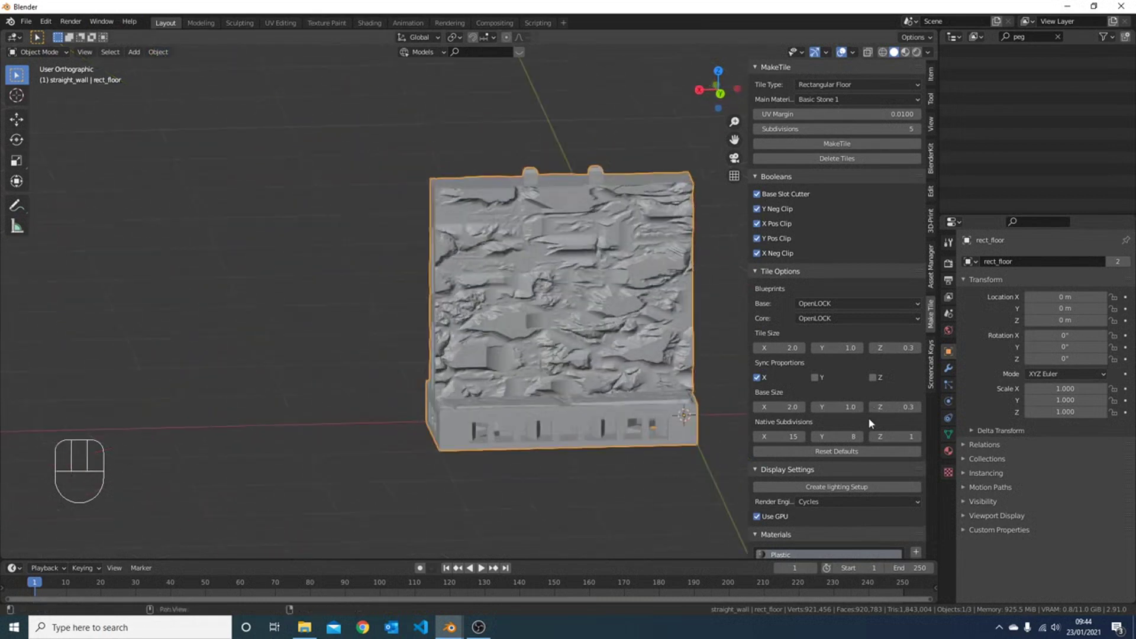
scroll(868, 417, down, 12)
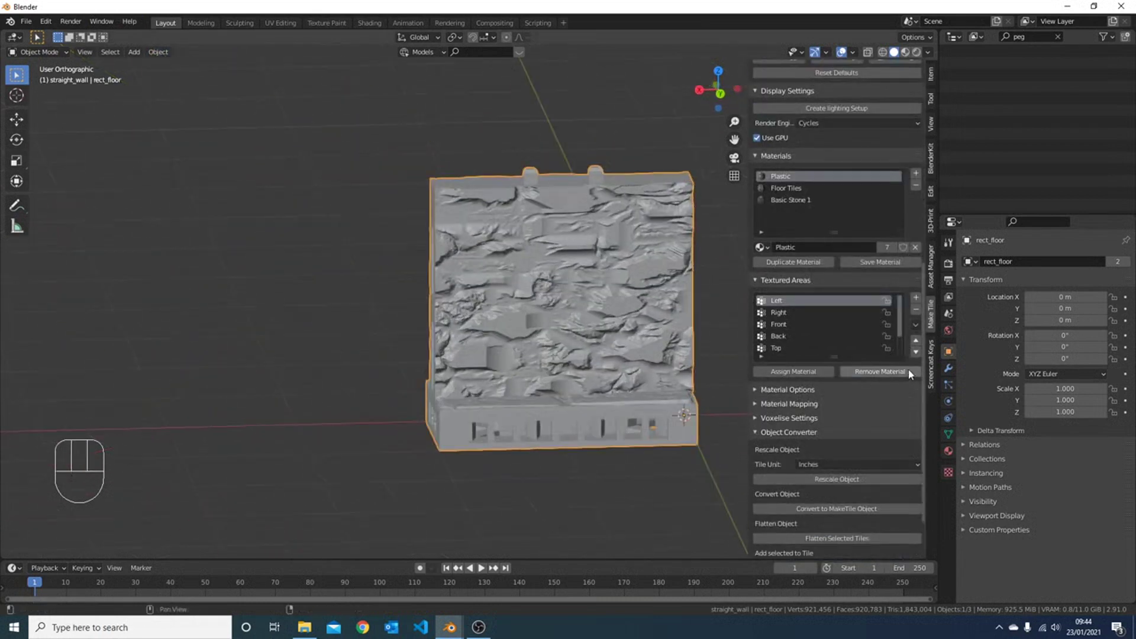
scroll(909, 390, down, 3)
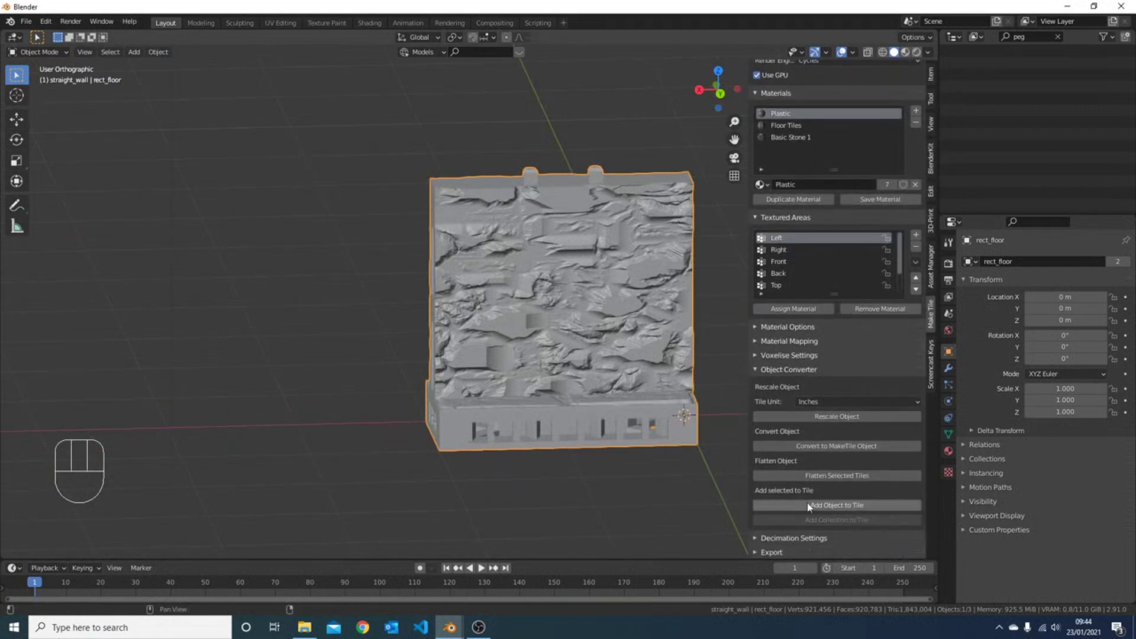
click(756, 355)
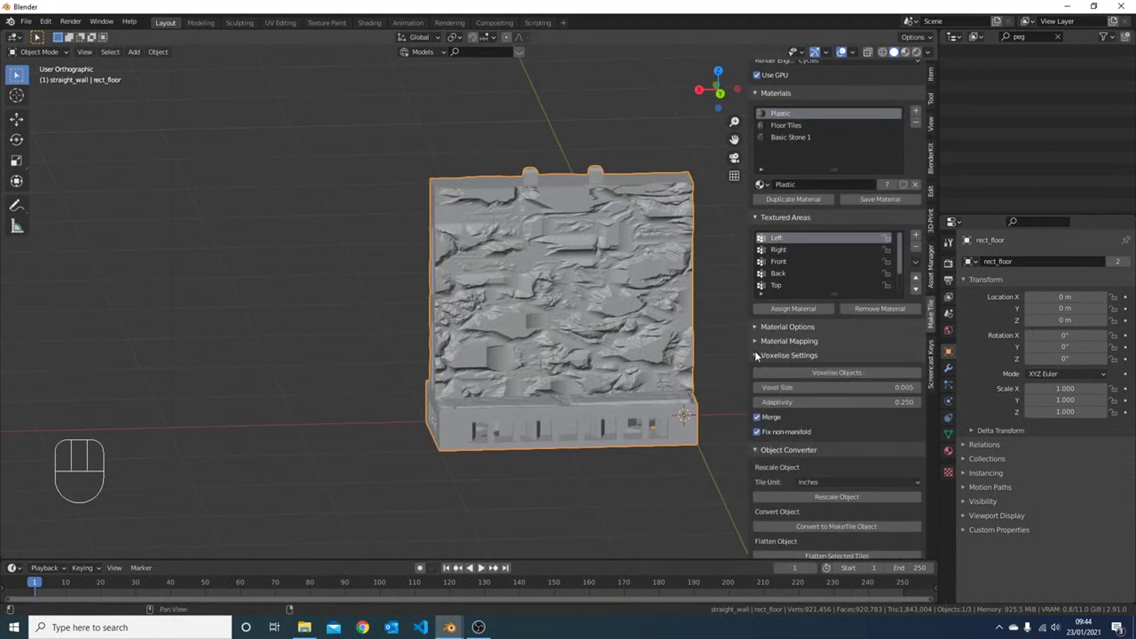
click(842, 386)
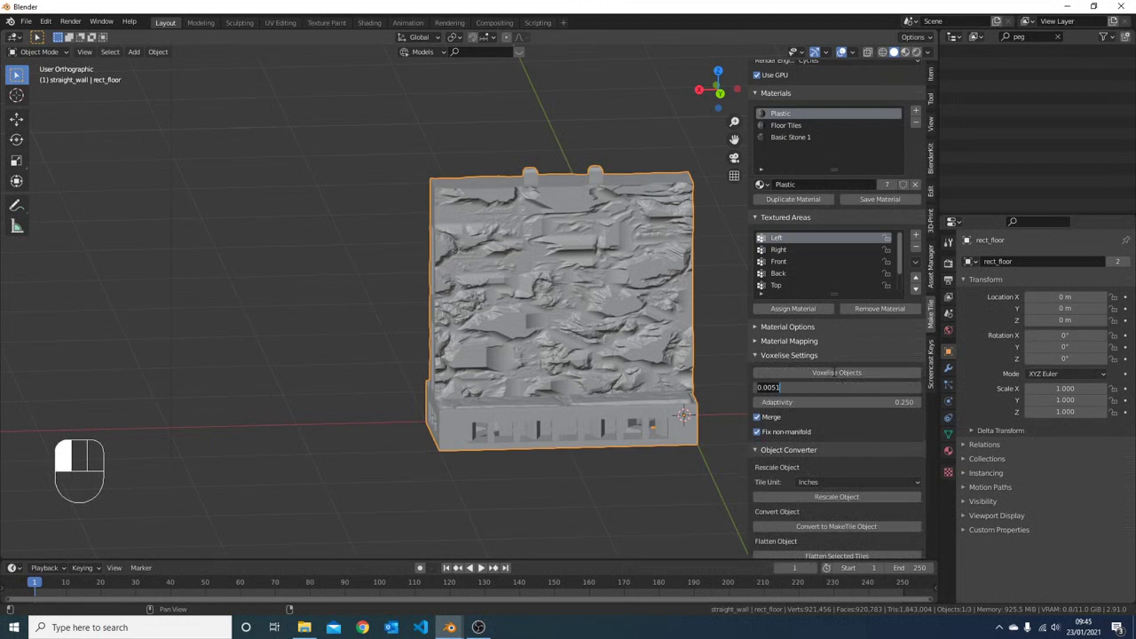
key(BackSpace)
key(BackSpace)
key(BackSpace)
key(BackSpace)
key(BackSpace)
text(.00)
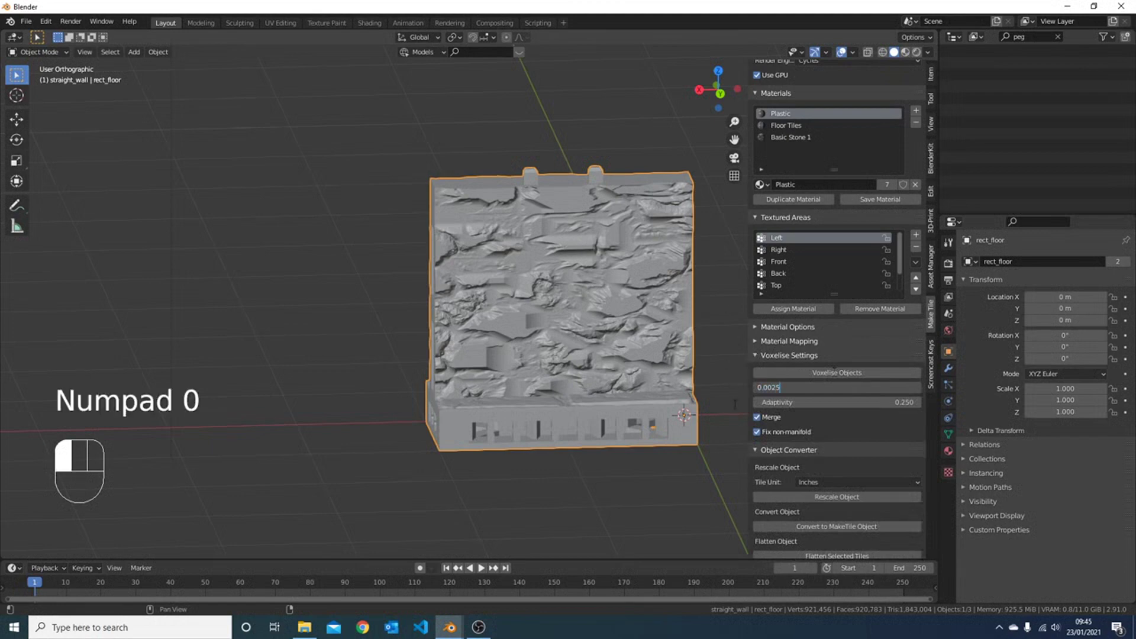
text(25)
key(Return)
Configure the tile's export options by disabling Randomise and enabling Decimate, keeping Voxelise on.
scroll(910, 438, down, 4)
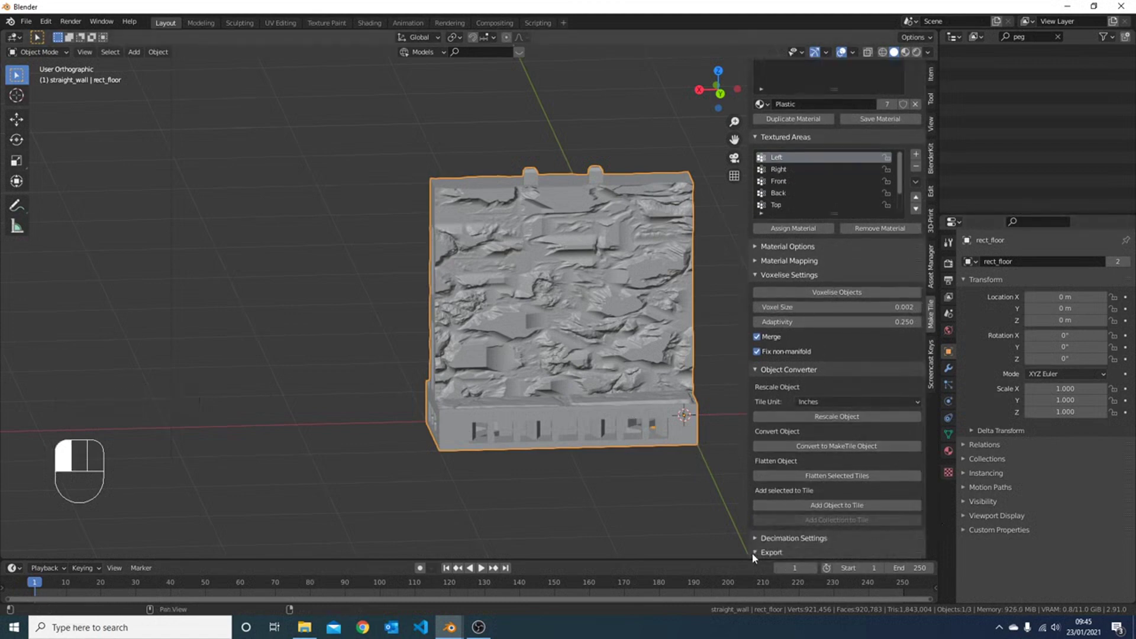
scroll(850, 520, down, 3)
scroll(850, 519, down, 3)
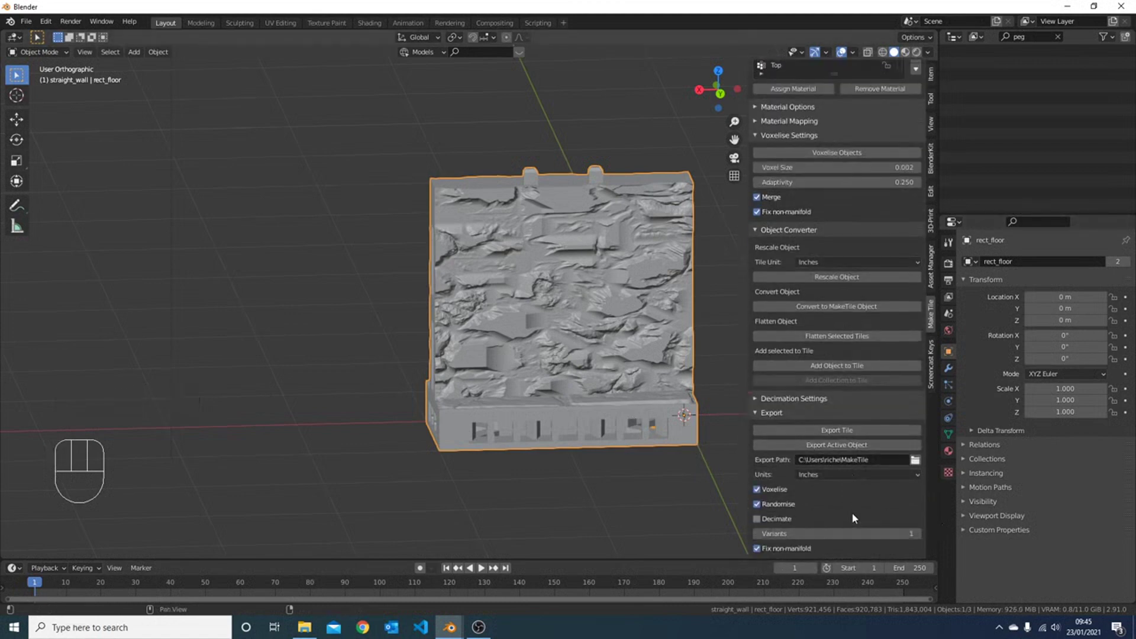
click(758, 505)
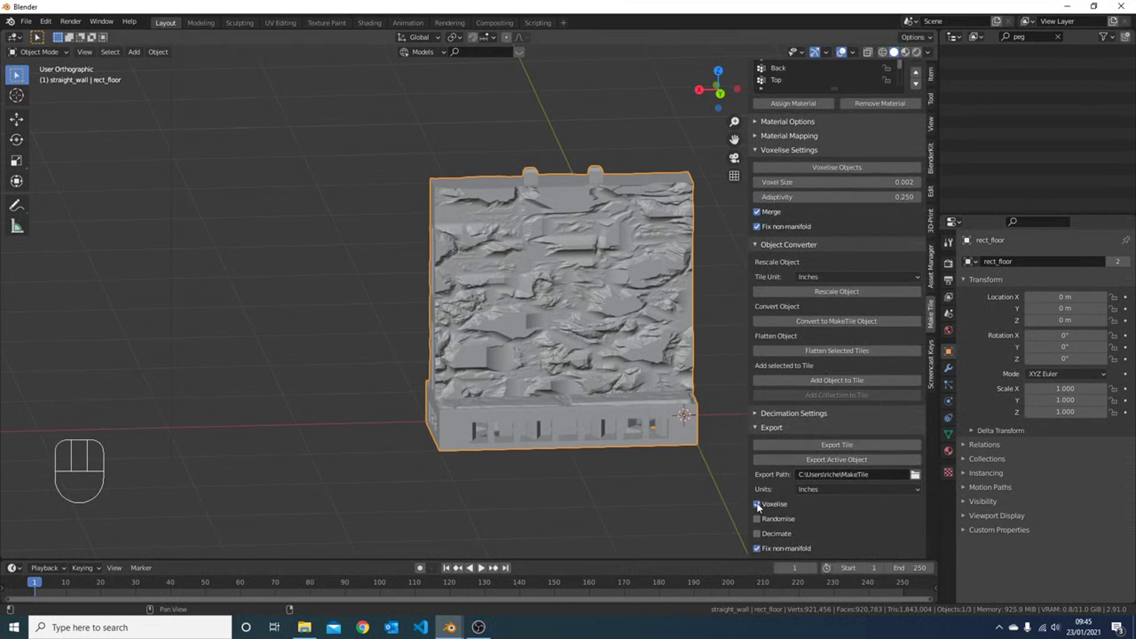
click(758, 534)
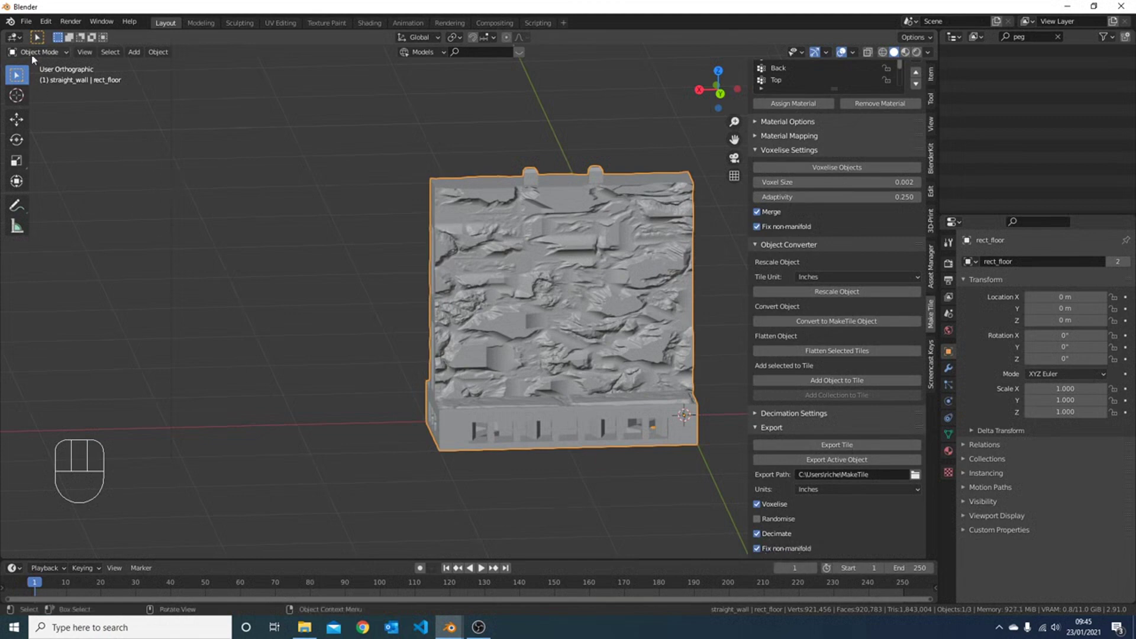
click(45, 23)
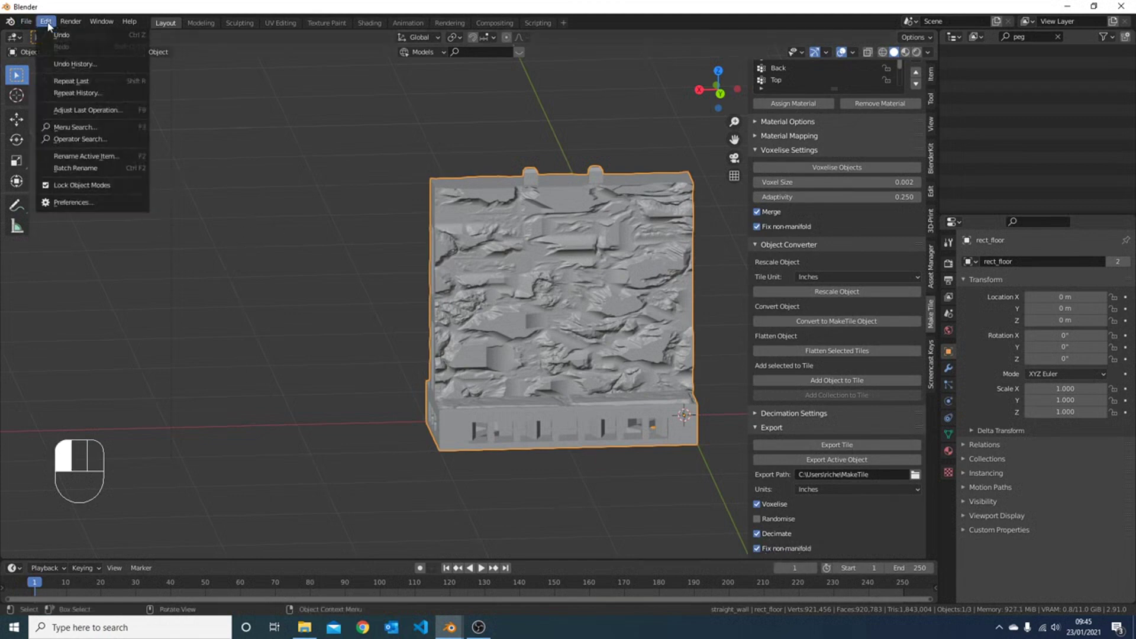
click(46, 23)
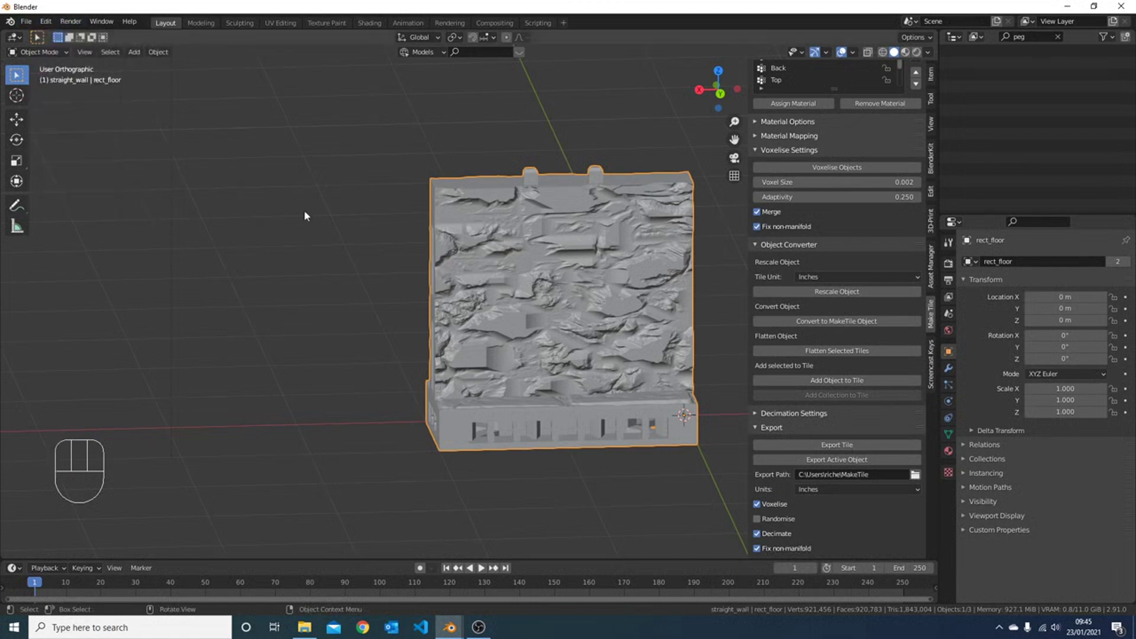
click(239, 197)
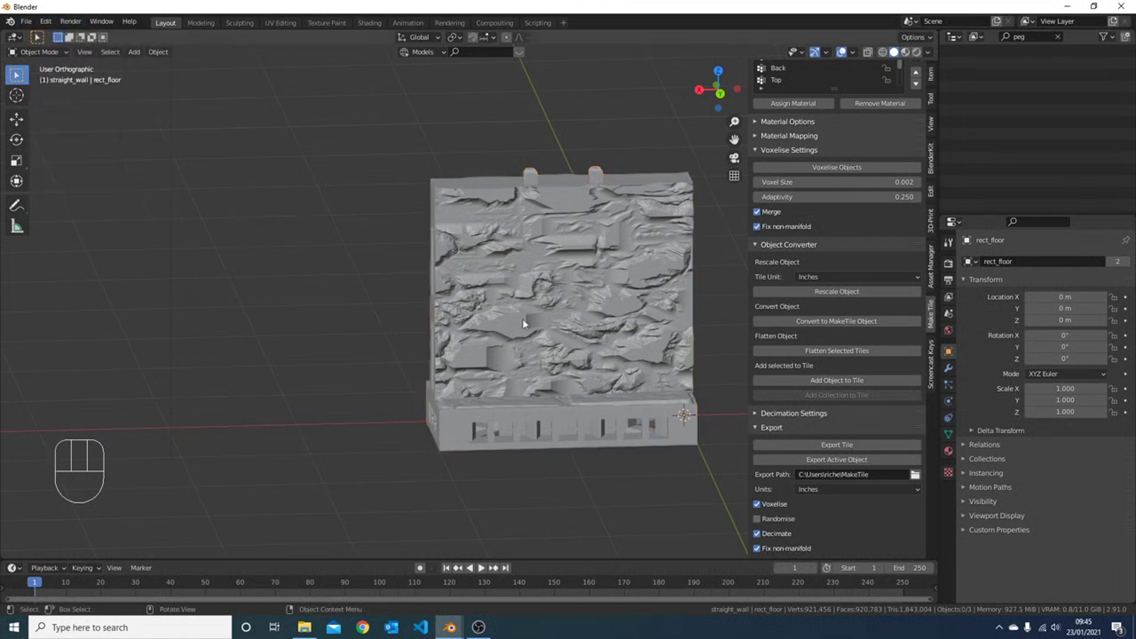
Export the joined wall-and-floor object as an STL in the MakeTile folder, overwriting the existing Wall On Floor.stl.
click(541, 370)
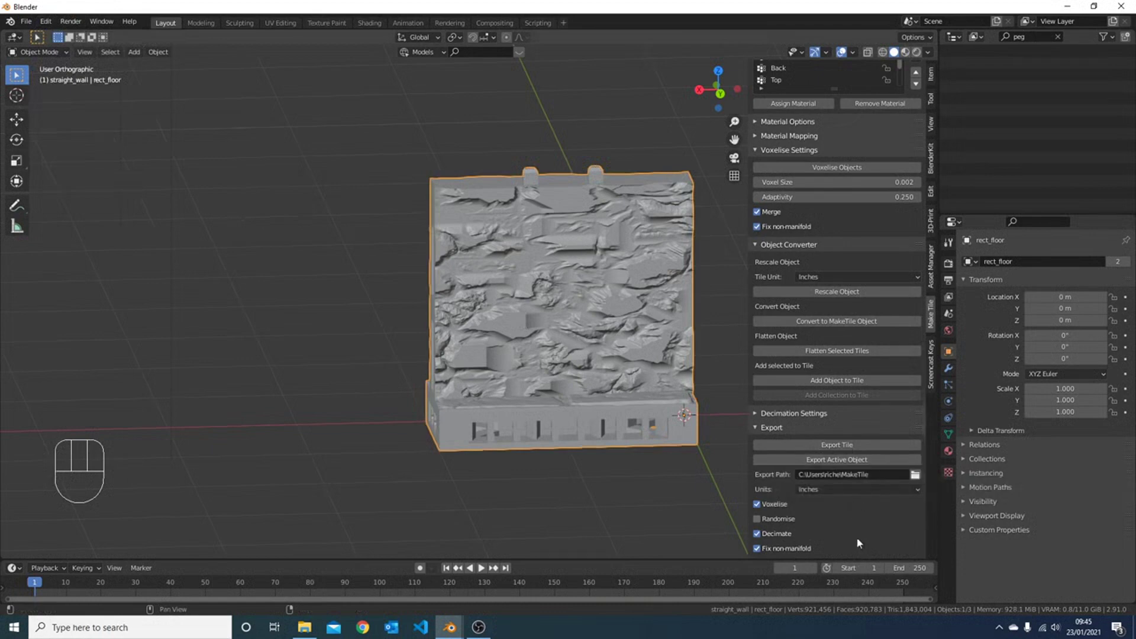
click(843, 461)
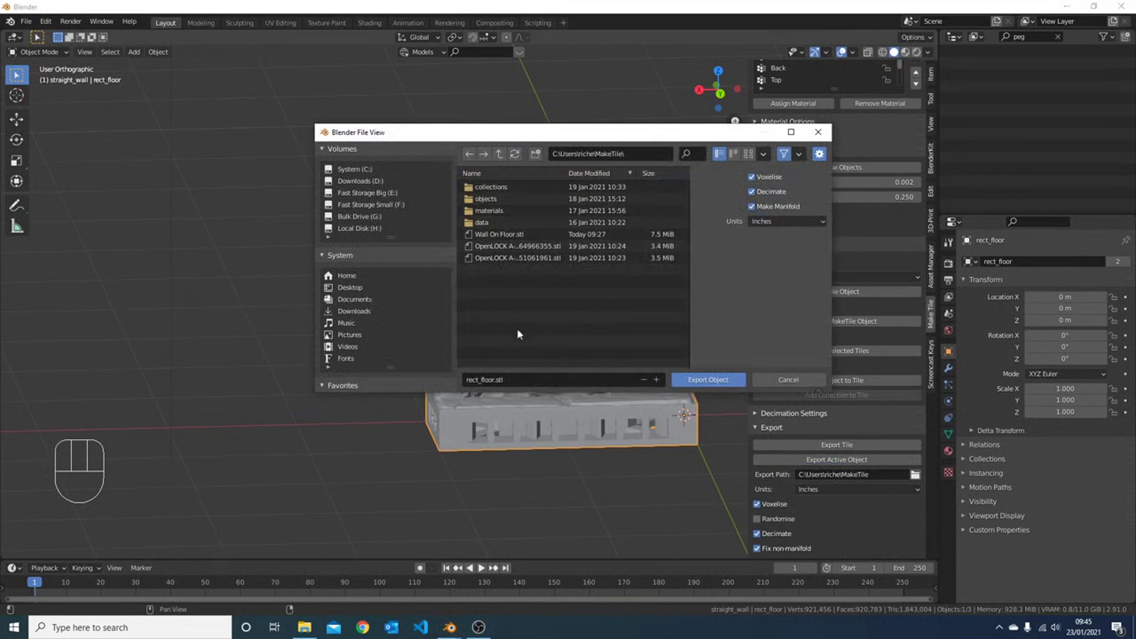
click(508, 378)
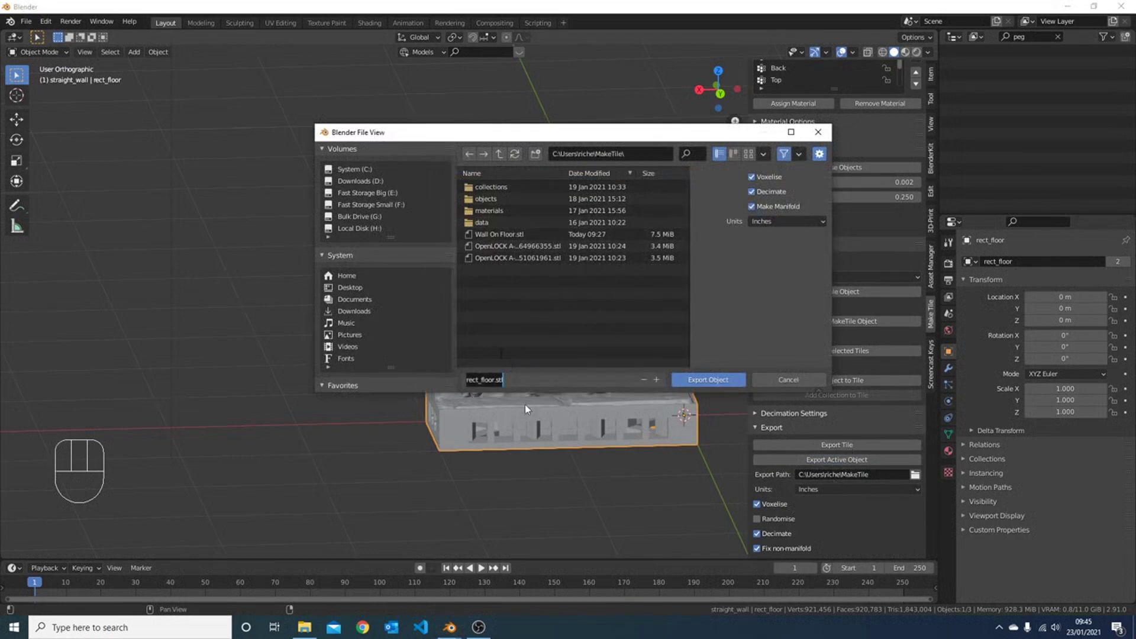
click(500, 235)
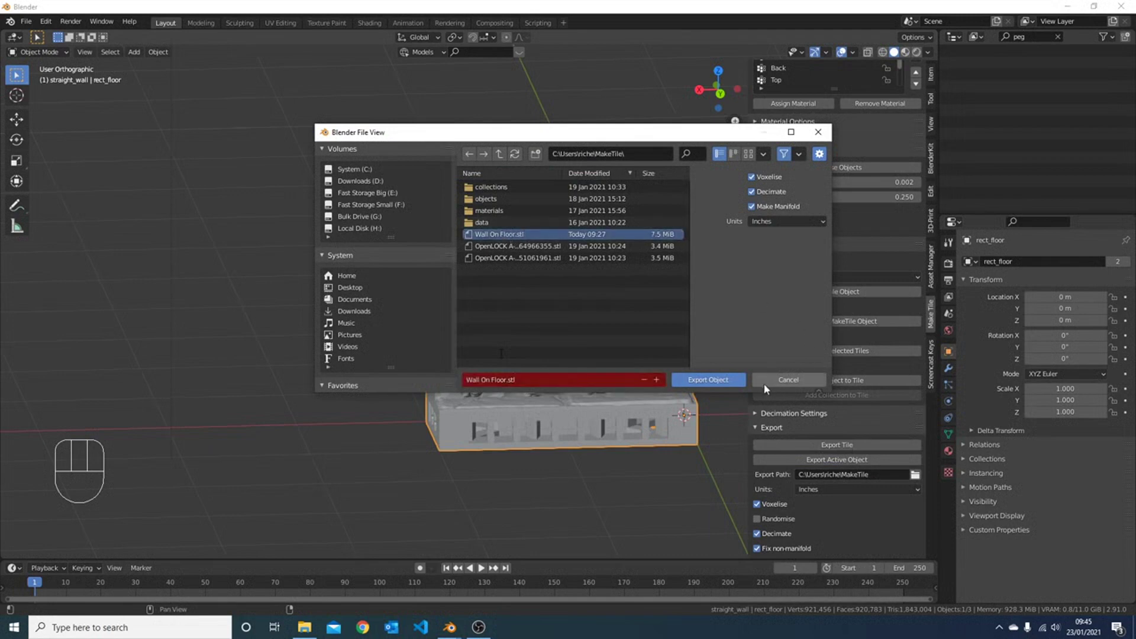
click(719, 381)
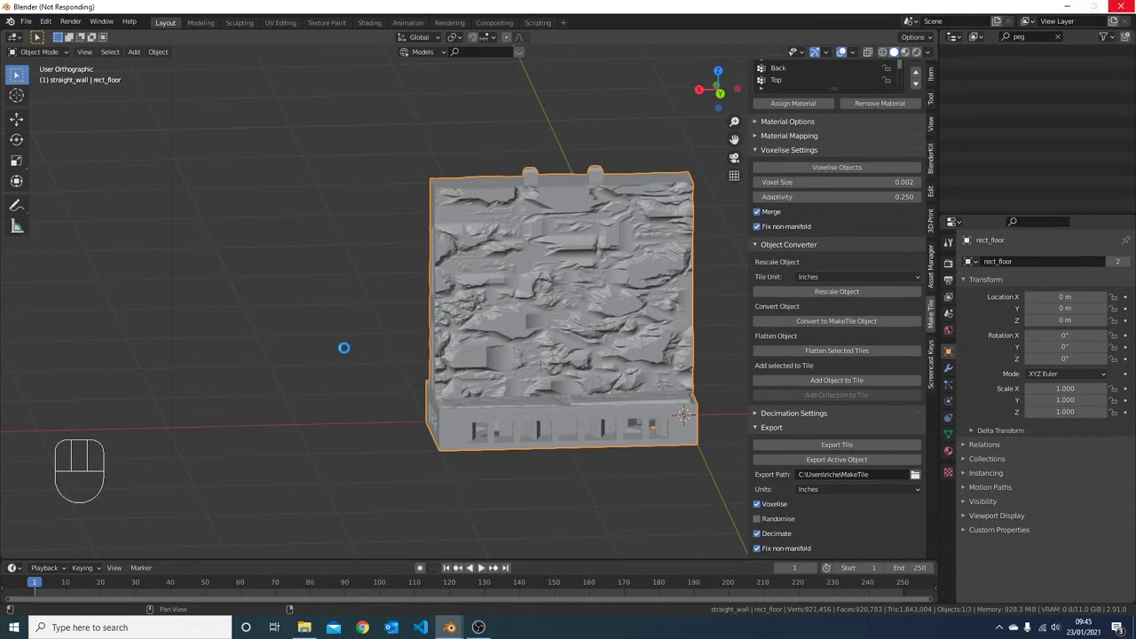
Import Wall On Floor.stl from the MakeTile folder back into the scene.
middle_drag(344, 347, 431, 351)
click(26, 21)
click(52, 183)
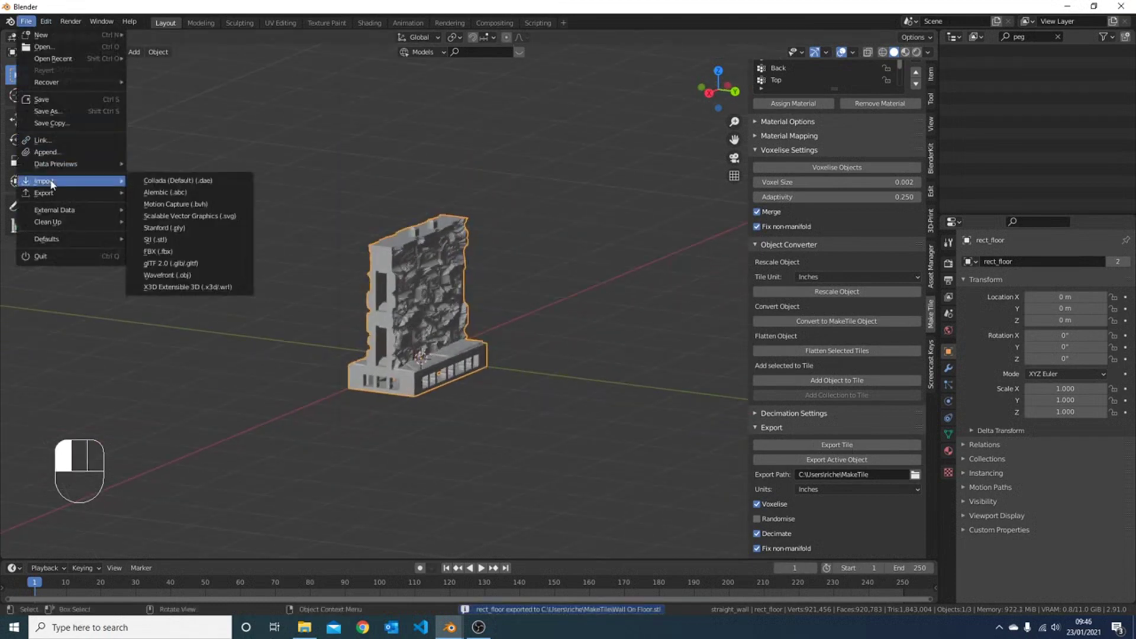
click(155, 239)
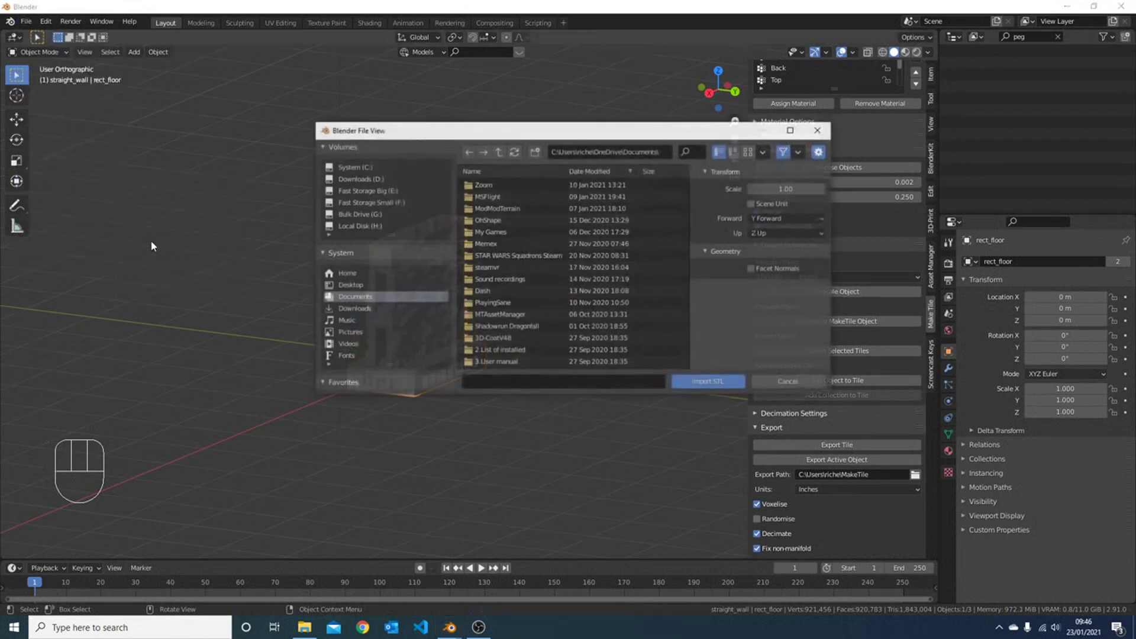
scroll(385, 350, down, 7)
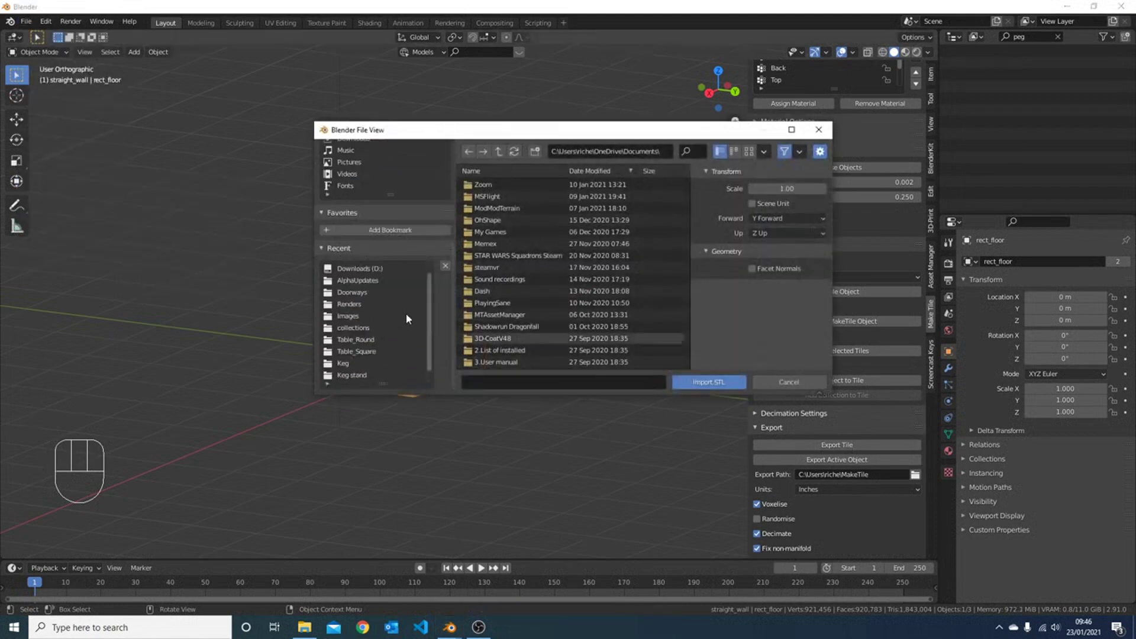
click(354, 269)
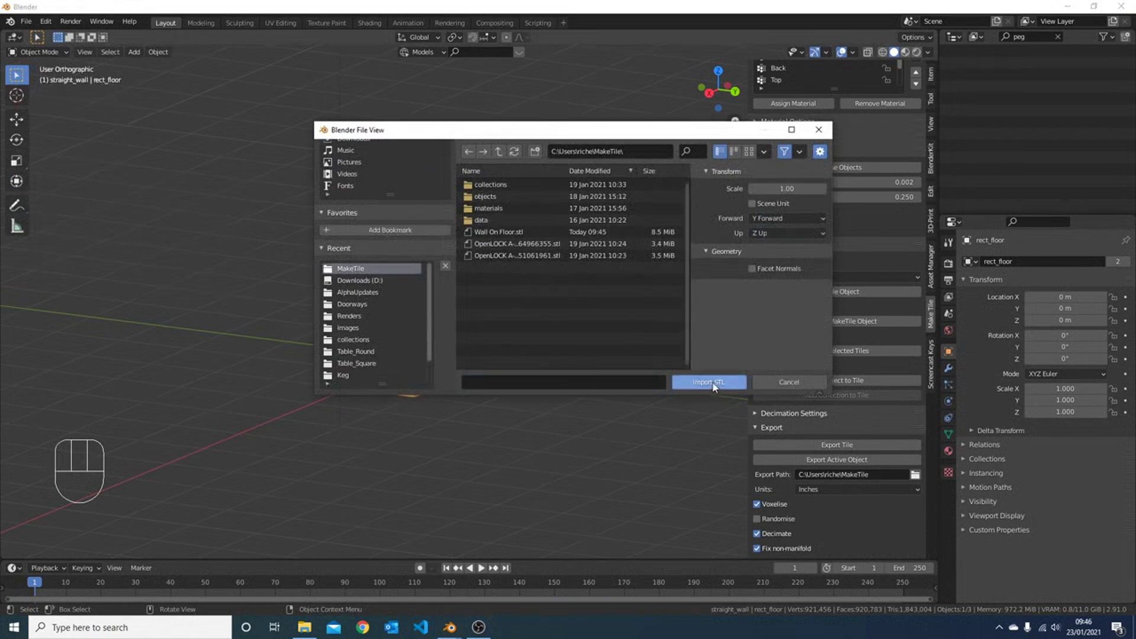
click(499, 232)
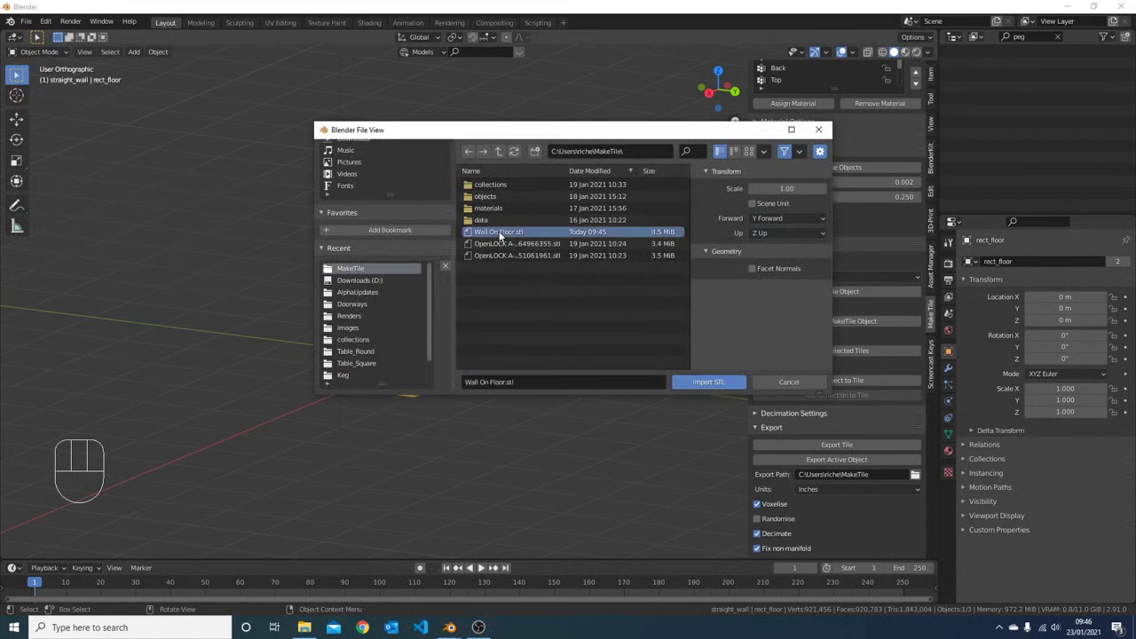
click(711, 383)
Examine the imported wall-on-floor tile from several sides, checking the rock texture, the wall's side openings and the base sockets.
scroll(405, 273, up, 11)
scroll(405, 270, down, 5)
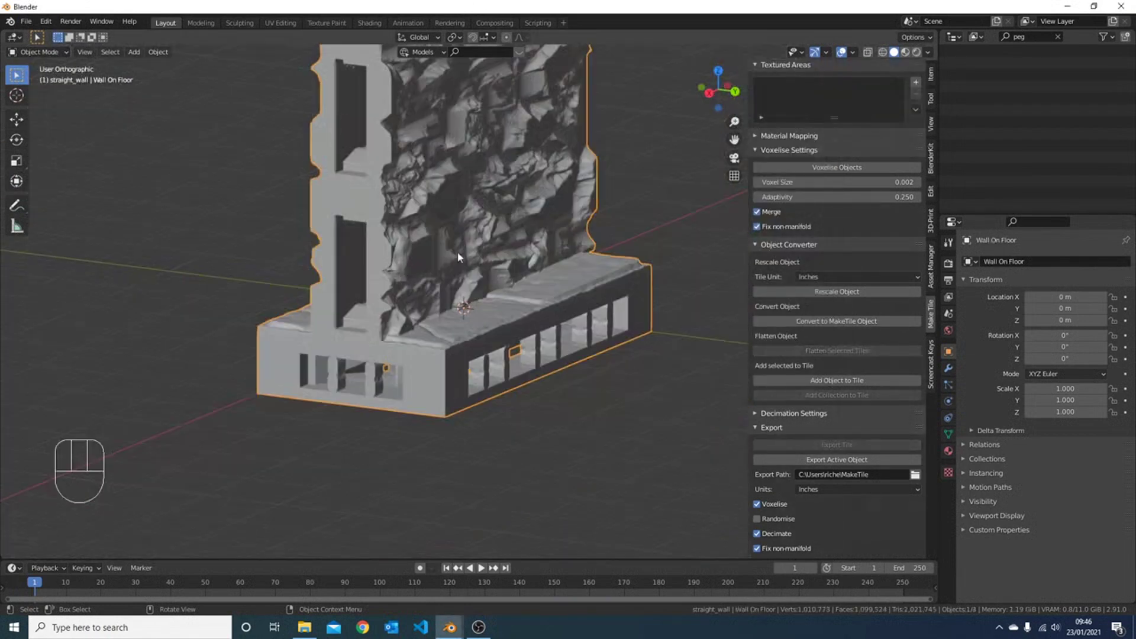
scroll(461, 252, down, 3)
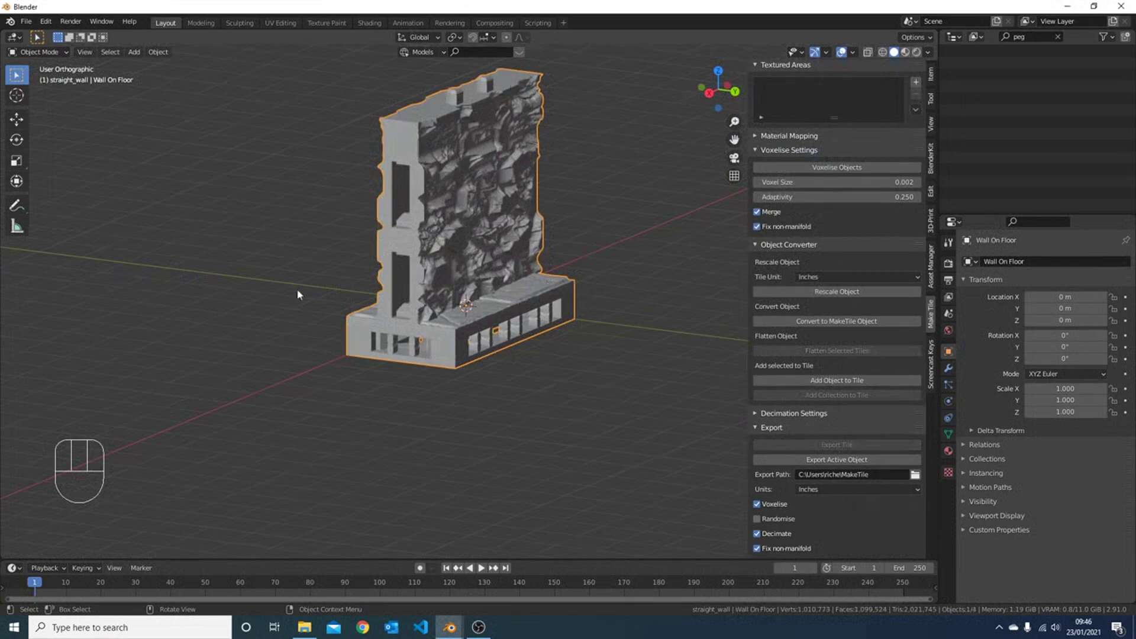
shift+middle_drag(462, 191, 399, 236)
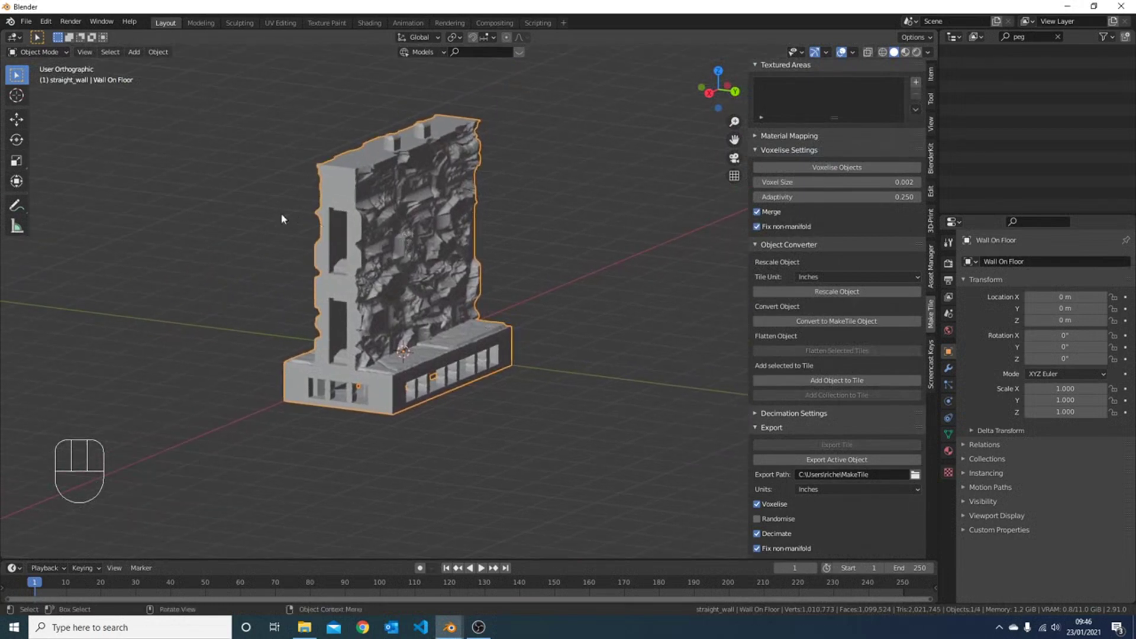
middle_drag(477, 290, 400, 260)
scroll(229, 248, up, 1)
scroll(465, 256, down, 3)
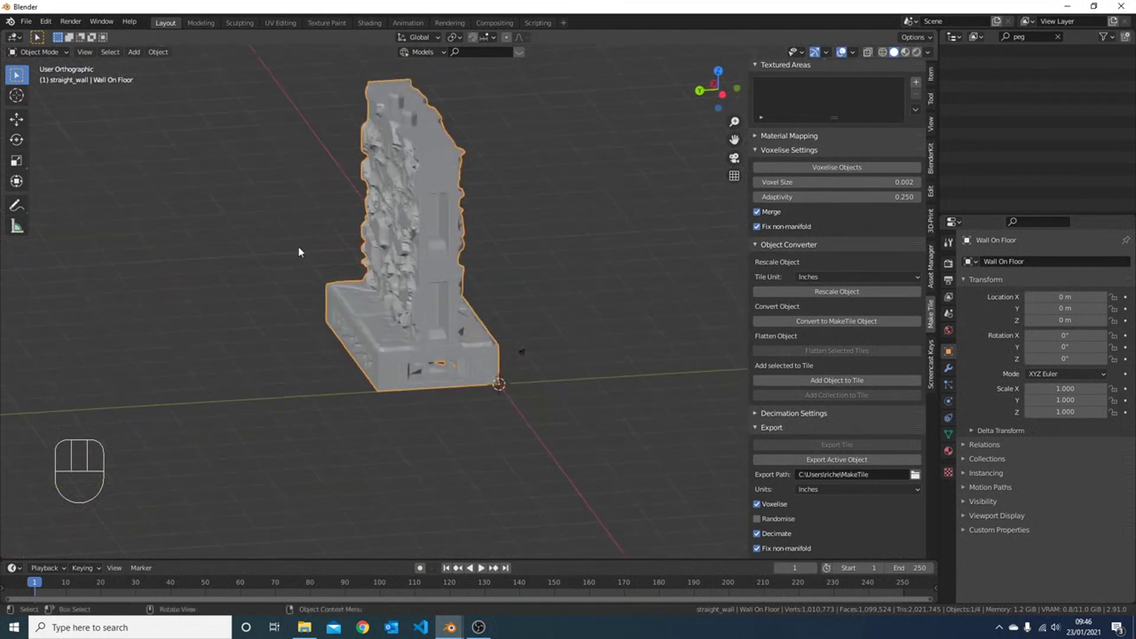
middle_drag(299, 248, 491, 269)
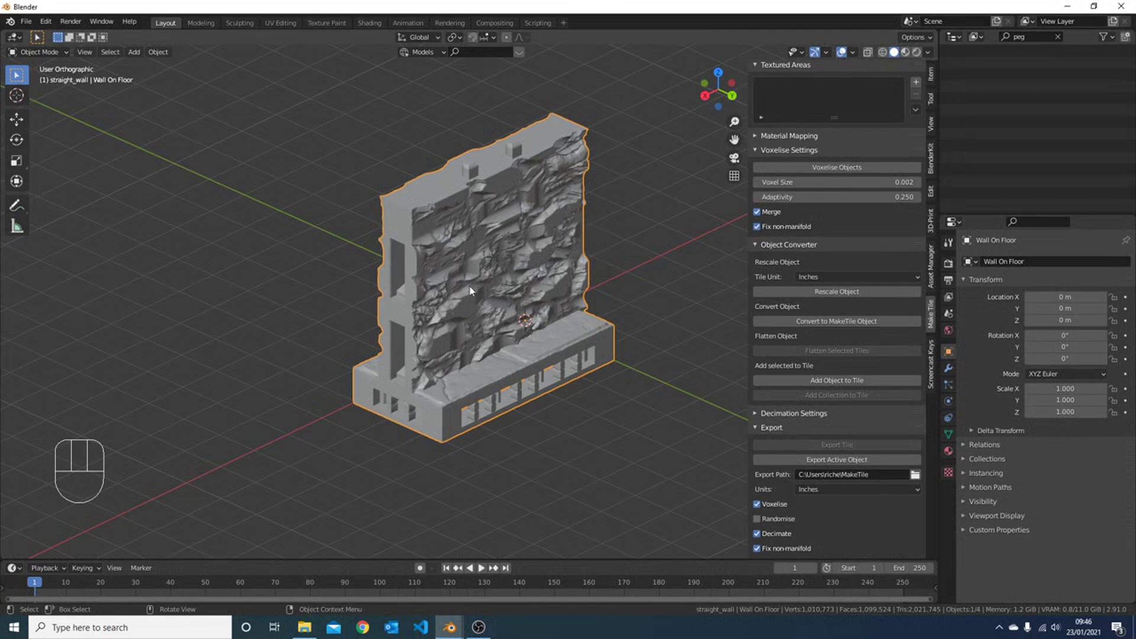
mouse_move(452, 254)
middle_down()
mouse_move(522, 246)
mouse_move(438, 261)
middle_up()
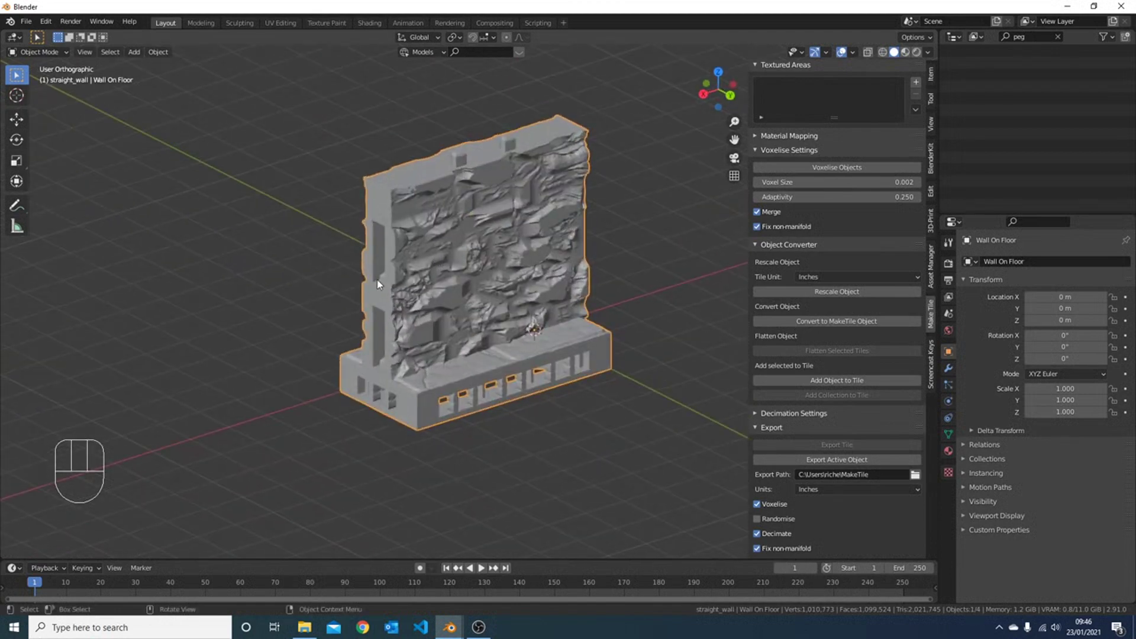